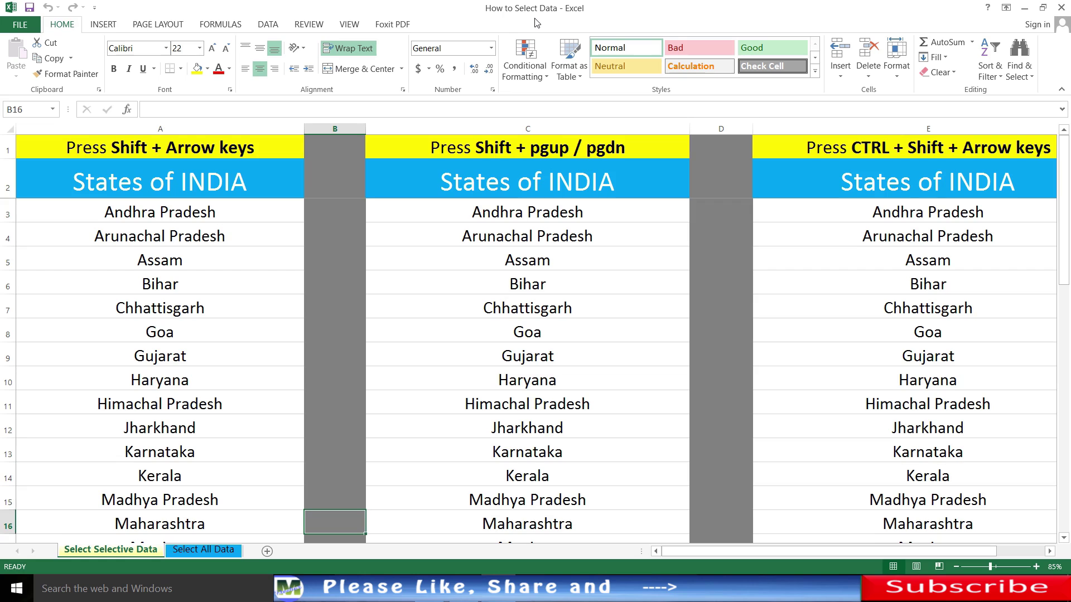
Step: Move the active cell up column B to B3, and return to cell A1
{"action": "key", "text": "Up"}
{"action": "key", "text": "Up"}
{"action": "key", "text": "Up"}
{"action": "key", "text": "Up"}
{"action": "key", "text": "Up"}
{"action": "key", "text": "Up"}
{"action": "key", "text": "Up"}
{"action": "key", "text": "Up"}
{"action": "key", "text": "Up"}
{"action": "key", "text": "Up"}
{"action": "key", "text": "Up"}
{"action": "key", "text": "Up"}
{"action": "key", "text": "Up"}
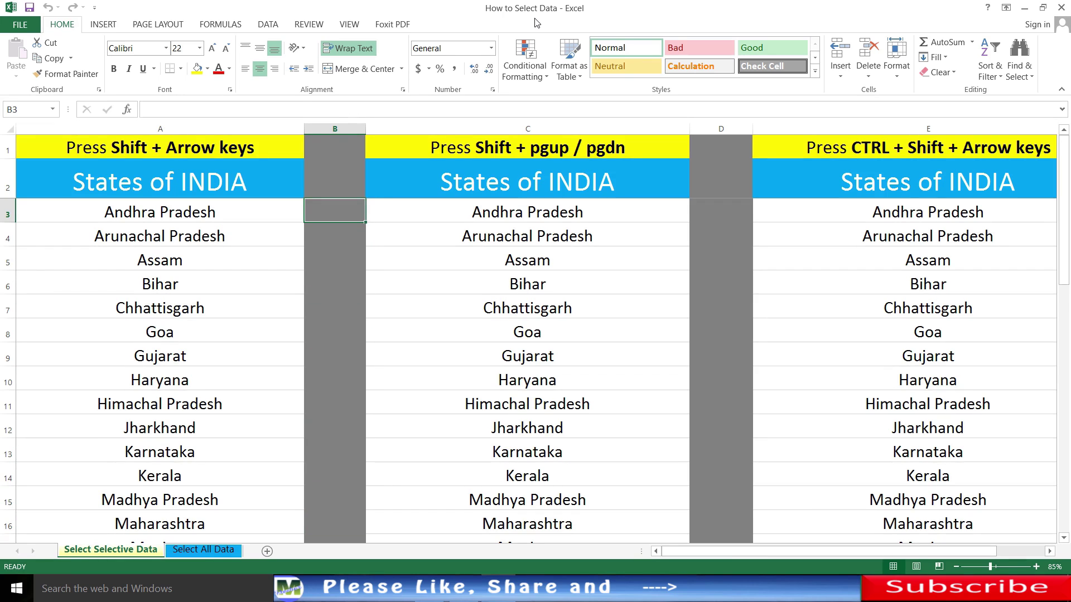
{"action": "key", "text": "ctrl+Home"}
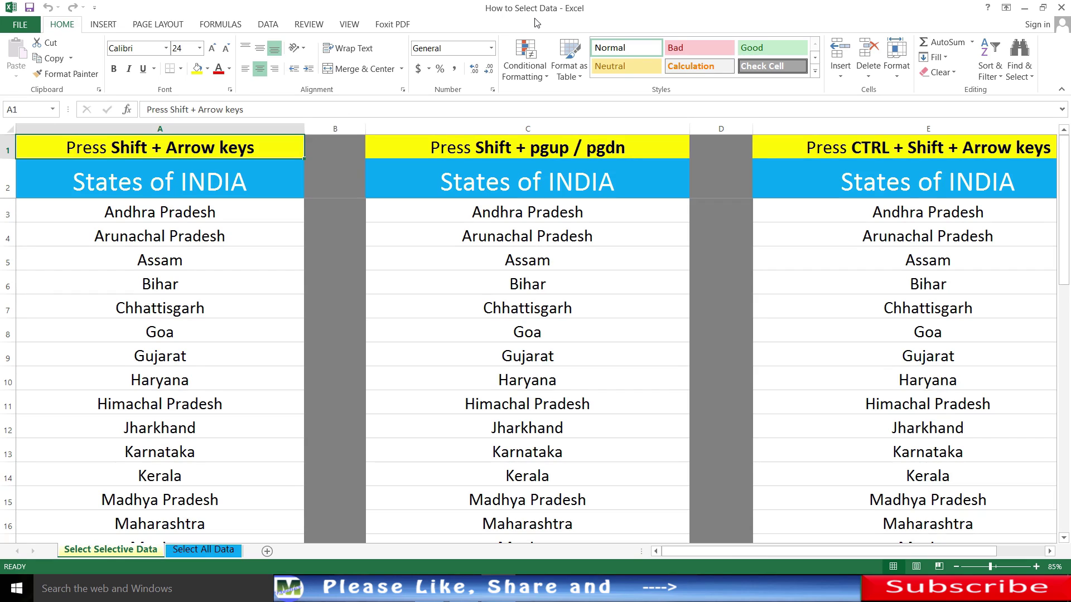
Step: Move the active cell to A2, on to B10, and along row 10 to N10
{"action": "key", "text": "Down"}
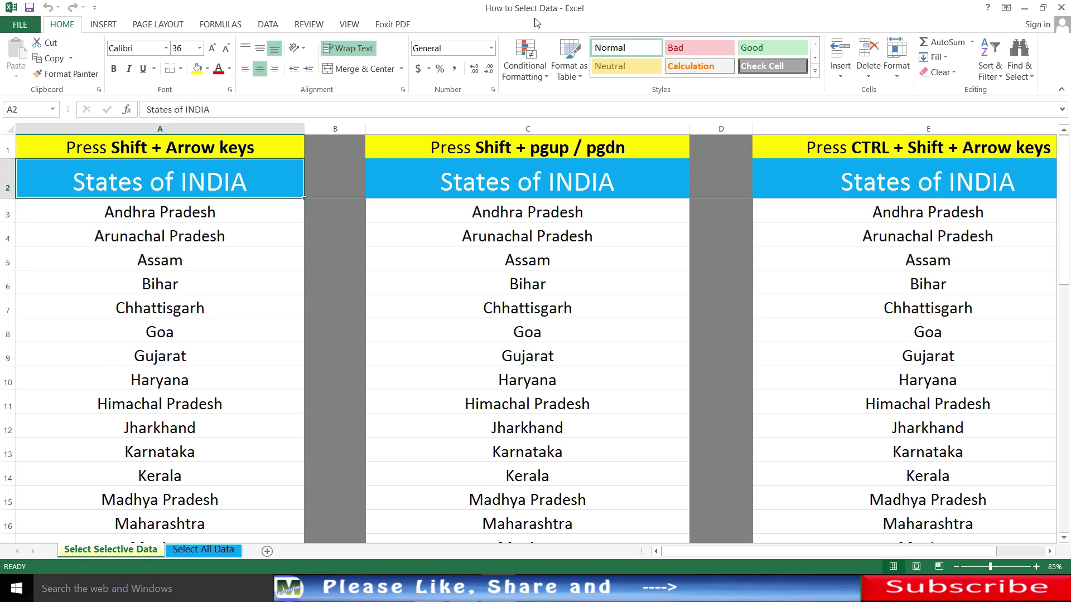
{"action": "key", "text": "Up"}
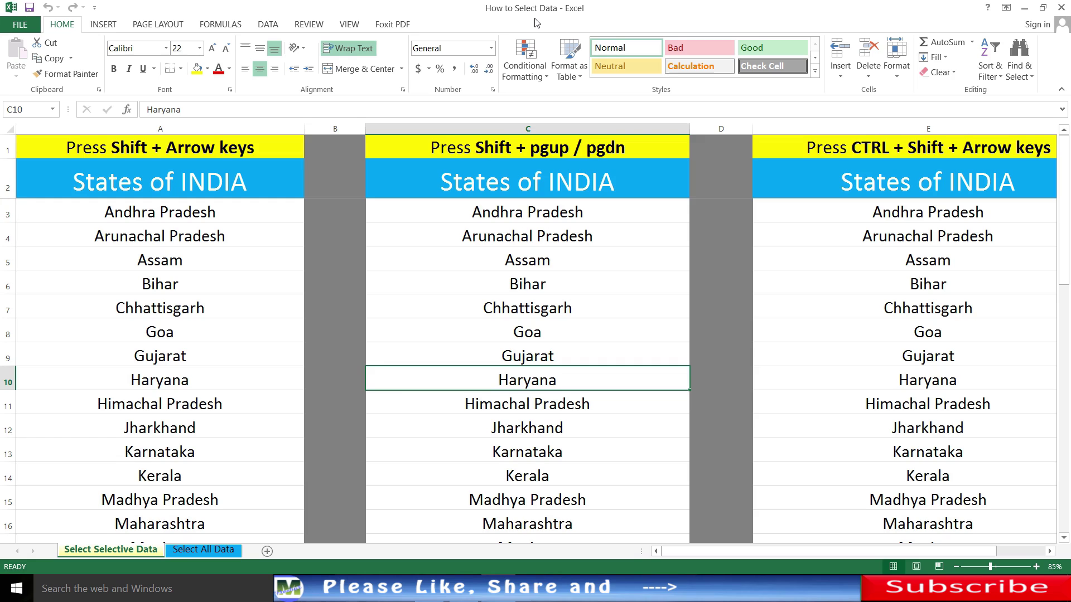
{"action": "key", "text": "Left"}
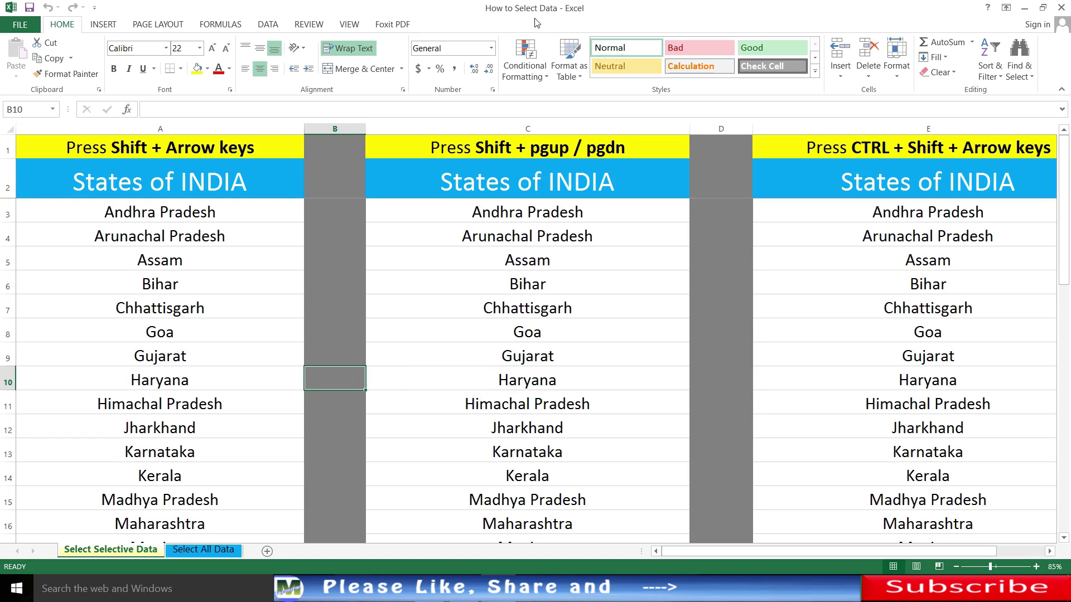
{"action": "key", "text": "Right"}
{"action": "key", "text": "Right"}
{"action": "key", "text": "Right"}
{"action": "key", "text": "Right"}
{"action": "key", "text": "Right"}
{"action": "key", "text": "Right"}
{"action": "key", "text": "Right"}
{"action": "key", "text": "Right"}
{"action": "key", "text": "Right"}
{"action": "key", "text": "Right"}
{"action": "key", "text": "Right"}
{"action": "key", "text": "Right"}
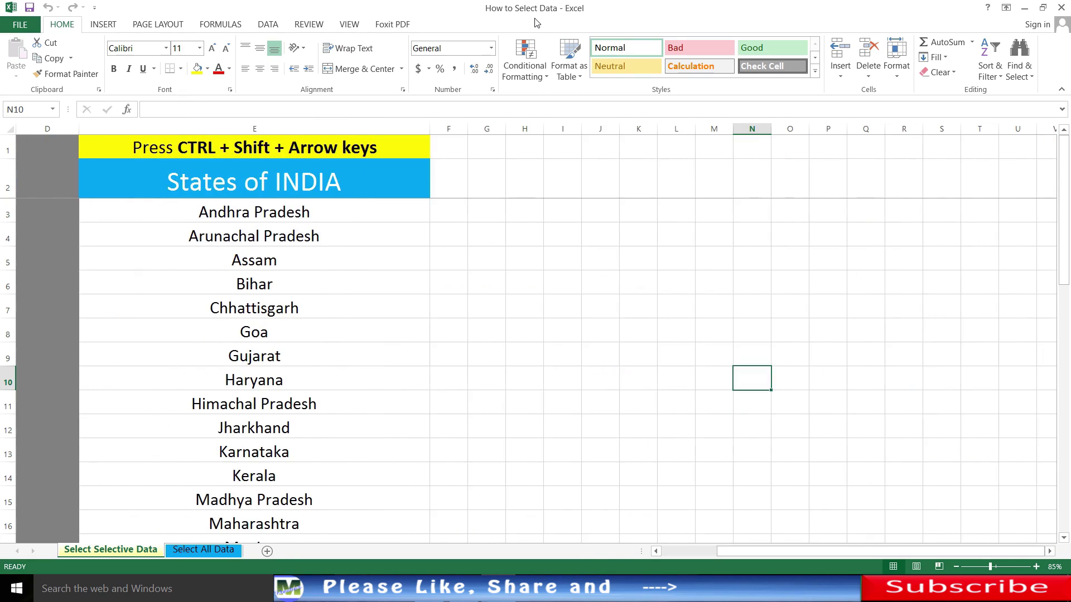
Step: Return the active cell along row 10 to A10
{"action": "key", "text": "Left"}
{"action": "key", "text": "Left"}
{"action": "key", "text": "Left"}
{"action": "key", "text": "Left"}
{"action": "key", "text": "Left"}
{"action": "key", "text": "Left"}
{"action": "key", "text": "Left"}
{"action": "key", "text": "Left"}
{"action": "key", "text": "Left"}
{"action": "key", "text": "Left"}
{"action": "key", "text": "Left"}
{"action": "key", "text": "Left"}
{"action": "key", "text": "Left"}
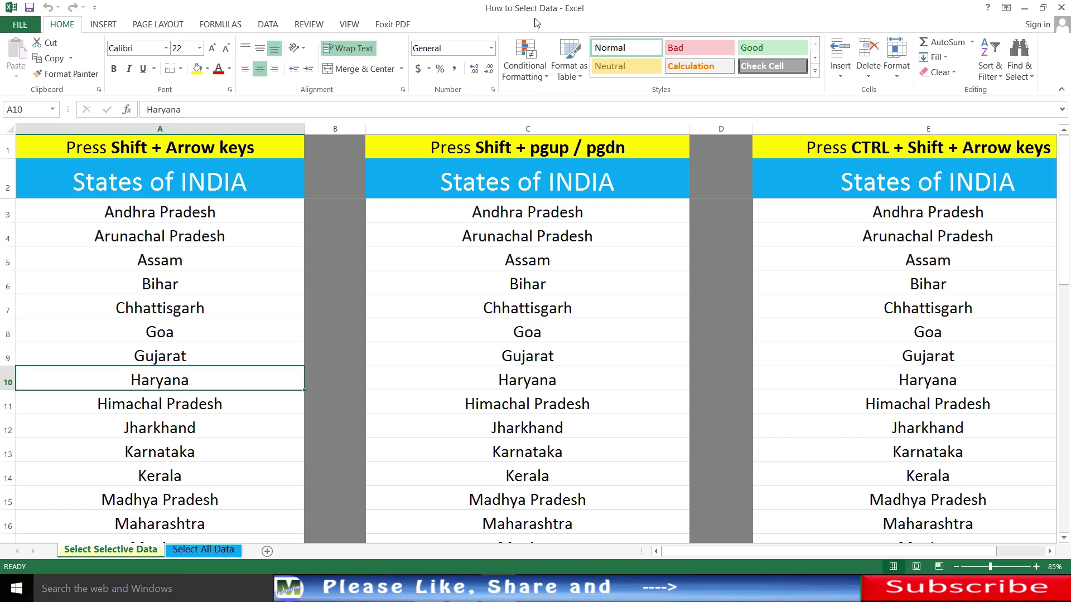
Step: Move the active cell down column A to row 18 and back up to A1
{"action": "key", "text": "Down"}
{"action": "key", "text": "Down"}
{"action": "key", "text": "Down"}
{"action": "key", "text": "Down"}
{"action": "key", "text": "Down"}
{"action": "key", "text": "Down"}
{"action": "key", "text": "Down"}
{"action": "key", "text": "Down"}
{"action": "key", "text": "Up"}
{"action": "key", "text": "Up"}
{"action": "key", "text": "Up"}
{"action": "key", "text": "Up"}
{"action": "key", "text": "Up"}
{"action": "key", "text": "Up"}
{"action": "key", "text": "Up"}
{"action": "key", "text": "Up"}
{"action": "key", "text": "Up"}
{"action": "key", "text": "Up"}
{"action": "key", "text": "Up"}
{"action": "key", "text": "Up"}
{"action": "key", "text": "Up"}
{"action": "key", "text": "Up"}
{"action": "key", "text": "Up"}
{"action": "key", "text": "Up"}
{"action": "key", "text": "Up"}
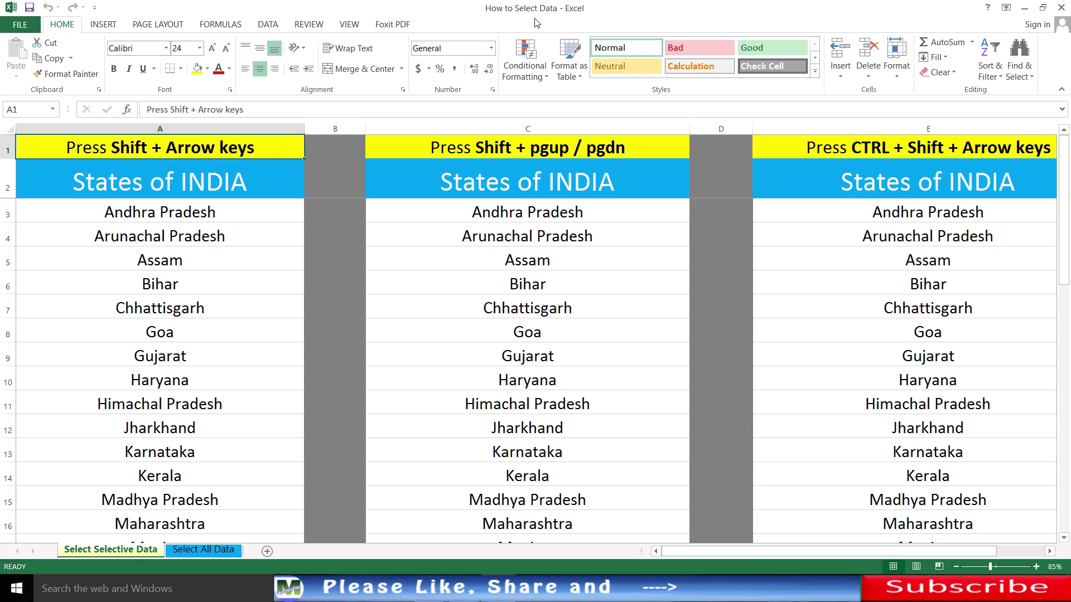
Step: Move the active cell to A3, across to C3, and back to A3
{"action": "key", "text": "Down"}
{"action": "key", "text": "Down"}
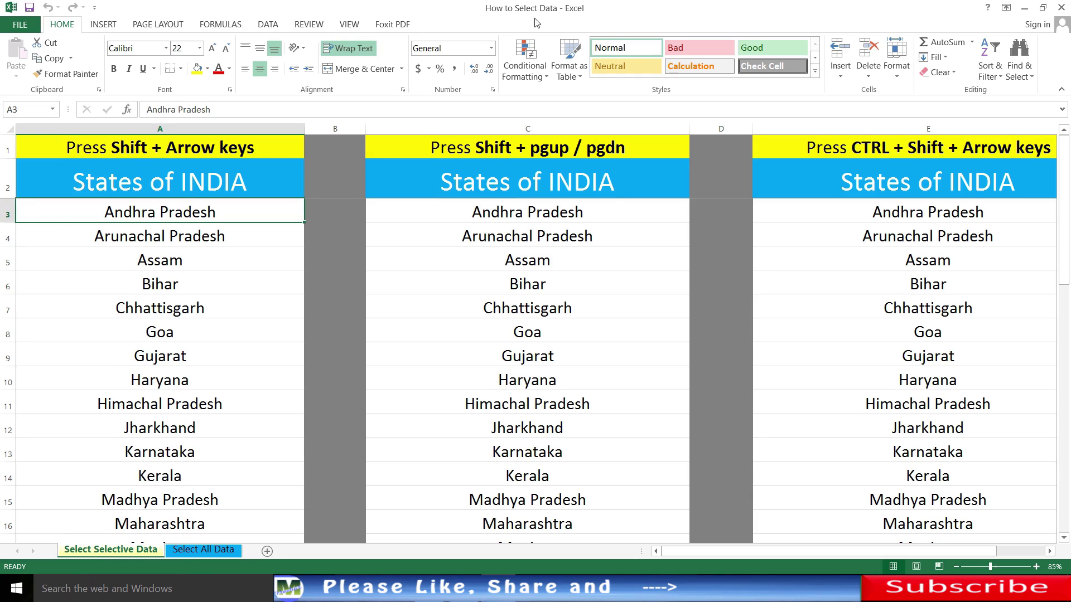
{"action": "key", "text": "Right"}
{"action": "key", "text": "Right"}
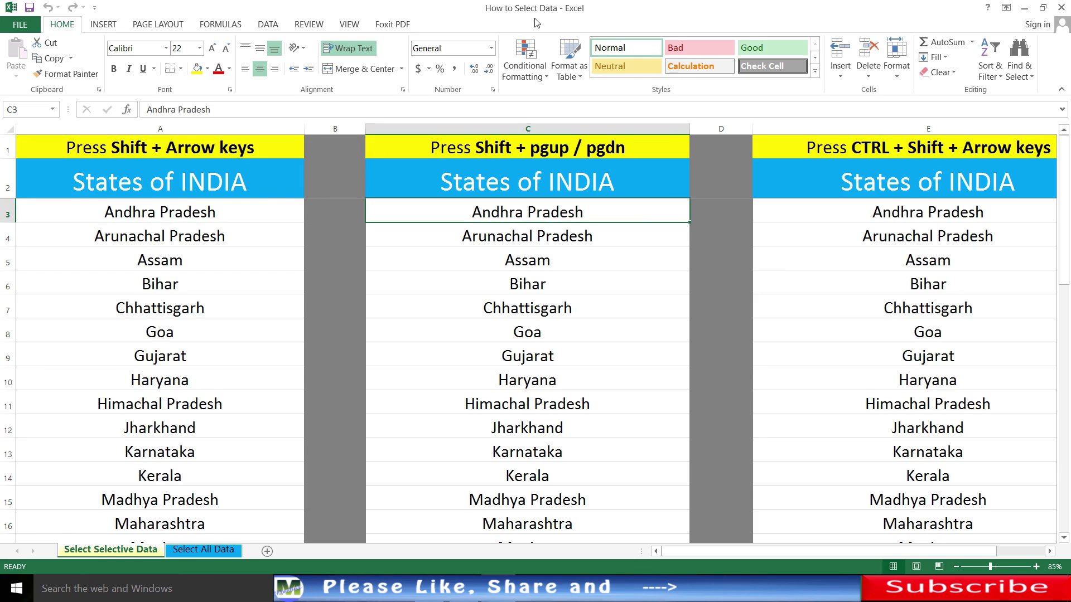
{"action": "key", "text": "Left"}
{"action": "key", "text": "Left"}
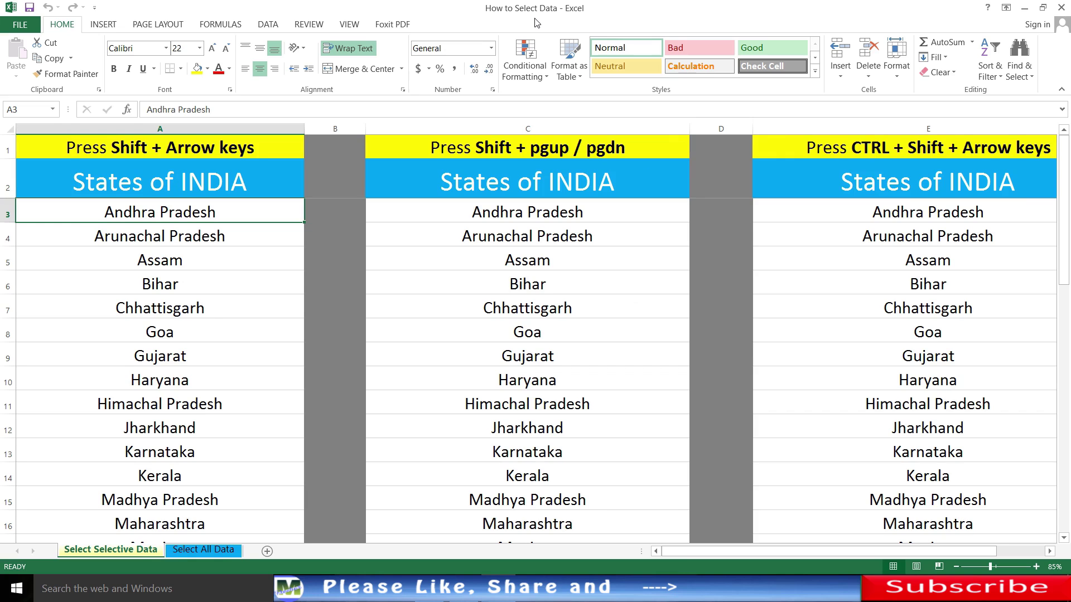
Step: Move the active cell along row 3 past the data into the empty columns and back to A3
{"action": "key", "text": "Right"}
{"action": "key", "text": "Right"}
{"action": "key", "text": "Right"}
{"action": "key", "text": "Right"}
{"action": "key", "text": "Right"}
{"action": "key", "text": "Right"}
{"action": "key", "text": "Right"}
{"action": "key", "text": "Right"}
{"action": "key", "text": "Right"}
{"action": "key", "text": "Right"}
{"action": "key", "text": "Right"}
{"action": "key", "text": "Right"}
{"action": "key", "text": "Right"}
{"action": "key", "text": "Right"}
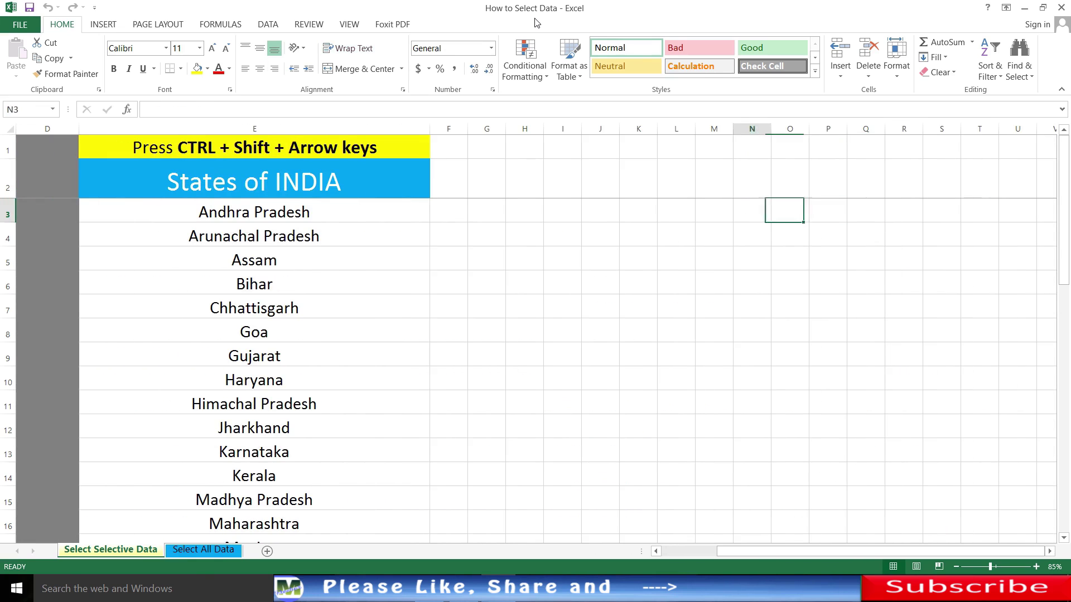
{"action": "key", "text": "Left"}
{"action": "key", "text": "Left"}
{"action": "key", "text": "Left"}
{"action": "key", "text": "Left"}
{"action": "key", "text": "Left"}
{"action": "key", "text": "Left"}
{"action": "key", "text": "Left"}
{"action": "key", "text": "Left"}
{"action": "key", "text": "Left"}
{"action": "key", "text": "Left"}
{"action": "key", "text": "Left"}
{"action": "key", "text": "Left"}
{"action": "key", "text": "Left"}
{"action": "key", "text": "Left"}
Step: Move the active cell down the state list in column A to row 30
{"action": "key", "text": "Down"}
{"action": "key", "text": "Down"}
{"action": "key", "text": "Down"}
{"action": "key", "text": "Down"}
{"action": "key", "text": "Down"}
{"action": "key", "text": "Down"}
{"action": "key", "text": "Down"}
{"action": "key", "text": "Down"}
{"action": "key", "text": "Down"}
{"action": "key", "text": "Down"}
{"action": "key", "text": "Down"}
{"action": "key", "text": "Down"}
{"action": "key", "text": "Down"}
{"action": "key", "text": "Down"}
{"action": "key", "text": "Down"}
{"action": "key", "text": "Down"}
{"action": "key", "text": "Down"}
{"action": "key", "text": "Down"}
{"action": "key", "text": "Down"}
{"action": "key", "text": "Down"}
{"action": "key", "text": "Down"}
{"action": "key", "text": "Down"}
{"action": "key", "text": "Down"}
{"action": "key", "text": "Down"}
{"action": "key", "text": "Down"}
{"action": "key", "text": "Down"}
{"action": "key", "text": "Down"}
Step: Move the active cell back up column A to A1
{"action": "key", "text": "Up"}
{"action": "key", "text": "Up"}
{"action": "key", "text": "Up"}
{"action": "key", "text": "Up"}
{"action": "key", "text": "Up"}
{"action": "key", "text": "Up"}
{"action": "key", "text": "Up"}
{"action": "key", "text": "Up"}
{"action": "key", "text": "Up"}
{"action": "key", "text": "Up"}
{"action": "key", "text": "Up"}
{"action": "key", "text": "Up"}
{"action": "key", "text": "Up"}
{"action": "key", "text": "Up"}
{"action": "key", "text": "Up"}
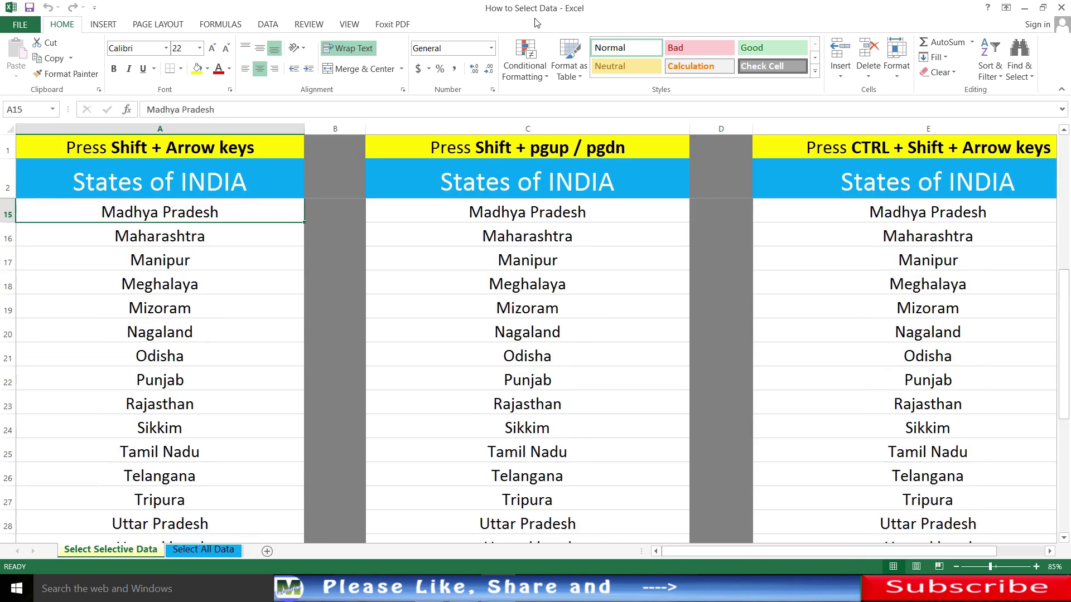
{"action": "key", "text": "Up"}
{"action": "key", "text": "Up"}
{"action": "key", "text": "Up"}
{"action": "key", "text": "Up"}
{"action": "key", "text": "Up"}
{"action": "key", "text": "Up"}
{"action": "key", "text": "Up"}
{"action": "key", "text": "Up"}
{"action": "key", "text": "Up"}
{"action": "key", "text": "Up"}
{"action": "key", "text": "Up"}
{"action": "key", "text": "Up"}
{"action": "key", "text": "Up"}
{"action": "key", "text": "Up"}
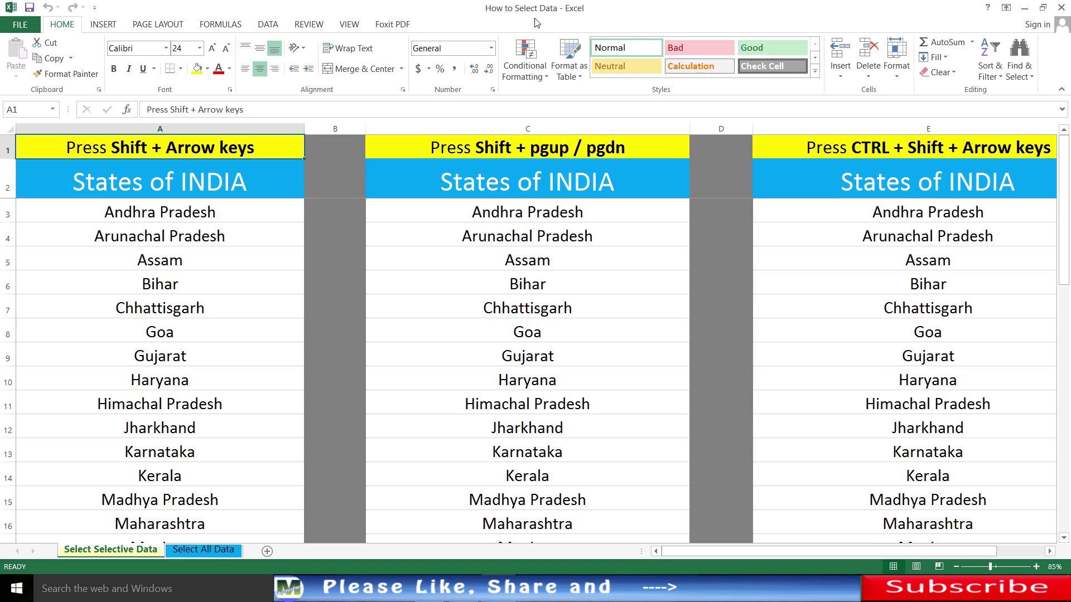
Step: Starting from A3, extend a selection down the state list in column A to Meghalaya in row 18
{"action": "key", "text": "Down"}
{"action": "key", "text": "Down"}
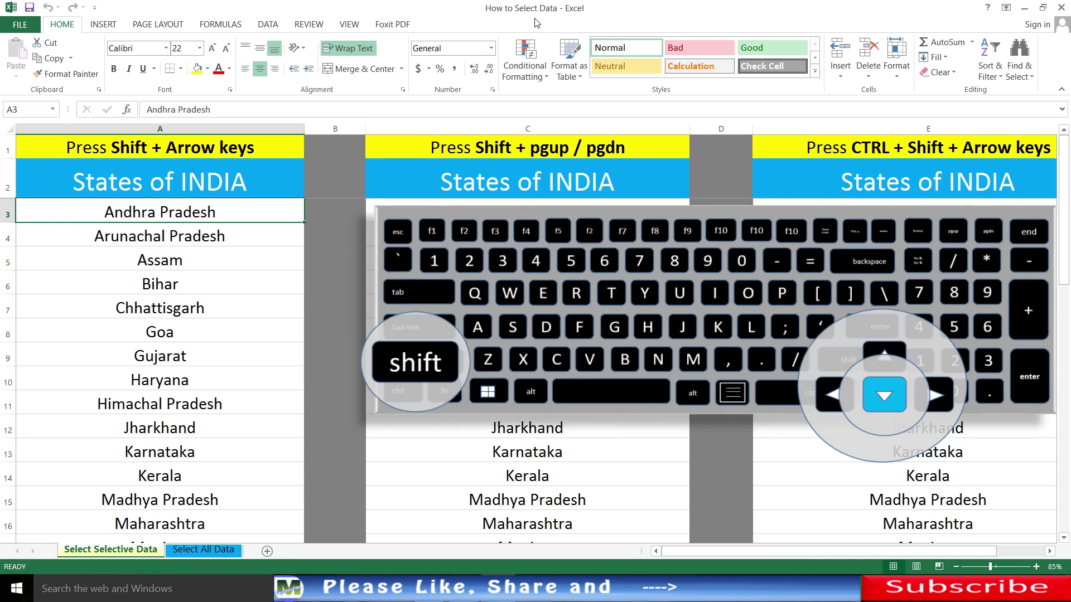
{"action": "key", "text": "shift+Down"}
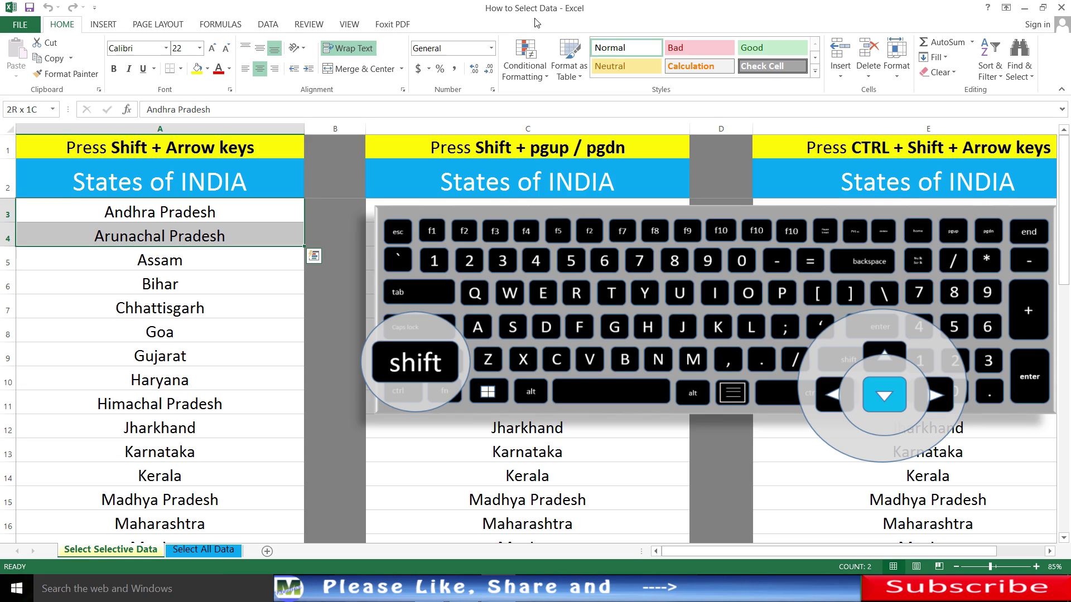
{"action": "key", "text": "shift+Down"}
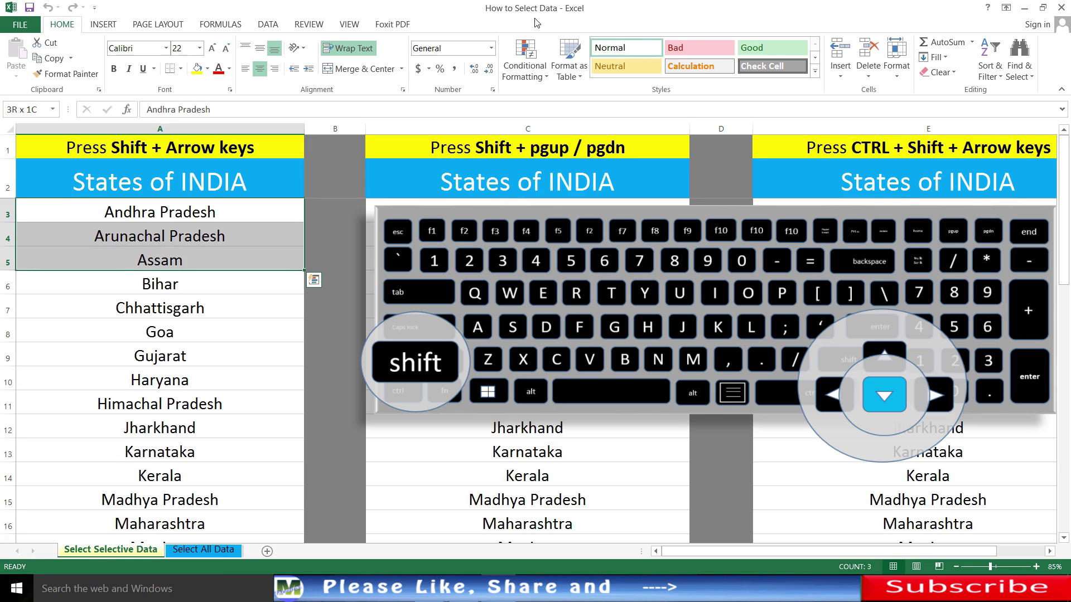
{"action": "key", "text": "shift+Down"}
{"action": "key", "text": "shift+Down"}
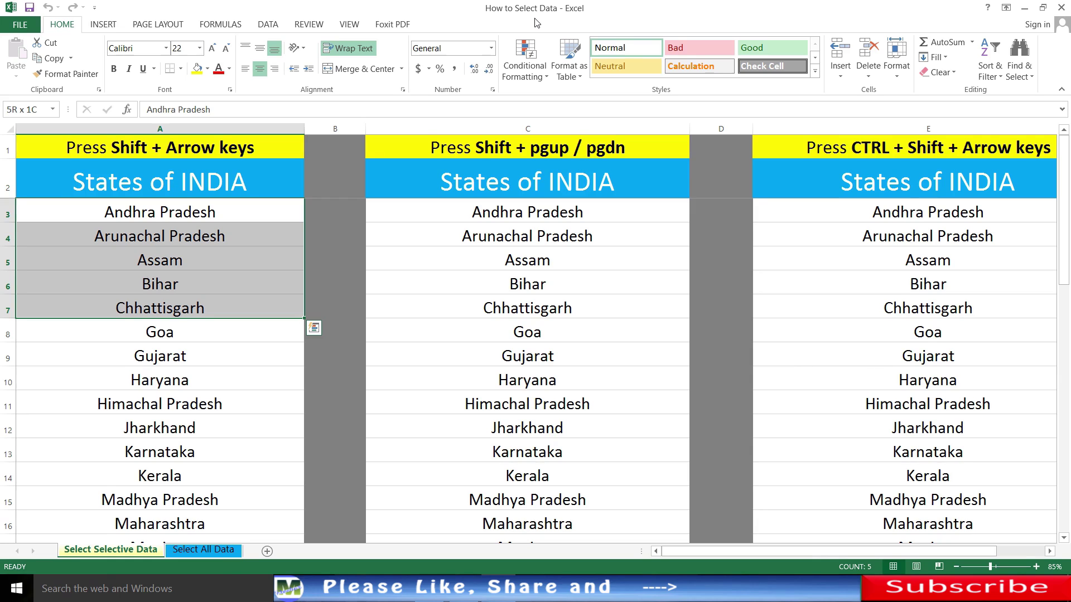
{"action": "key", "text": "shift+Down"}
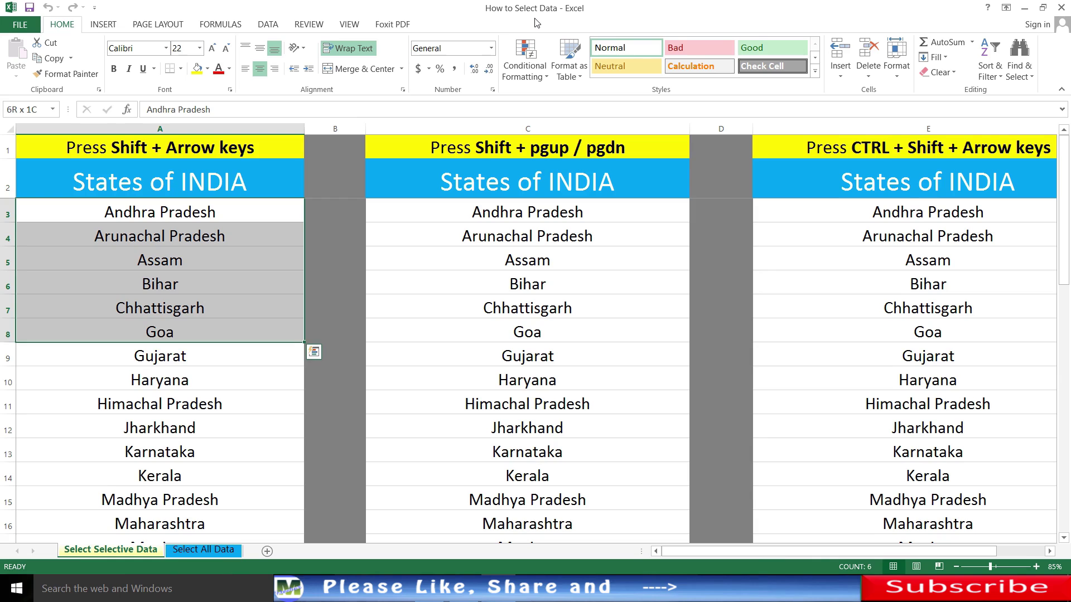
{"action": "key", "text": "shift+Down"}
{"action": "key", "text": "shift+Down"}
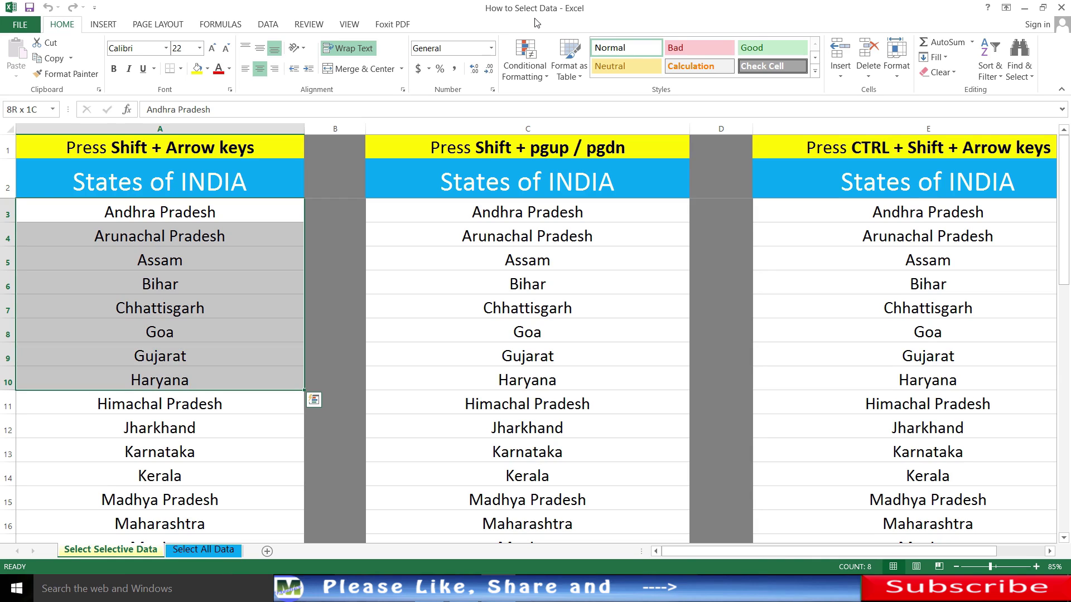
{"action": "key", "text": "shift+Down"}
{"action": "key", "text": "shift+Down"}
{"action": "key", "text": "shift+Down"}
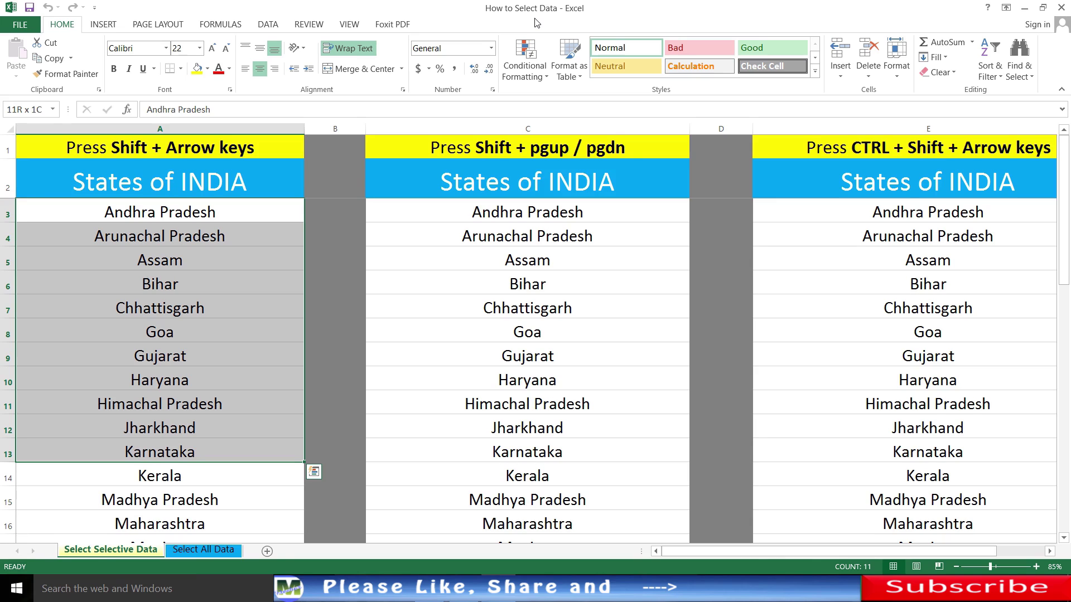
{"action": "key", "text": "shift+Down"}
{"action": "key", "text": "shift+Down"}
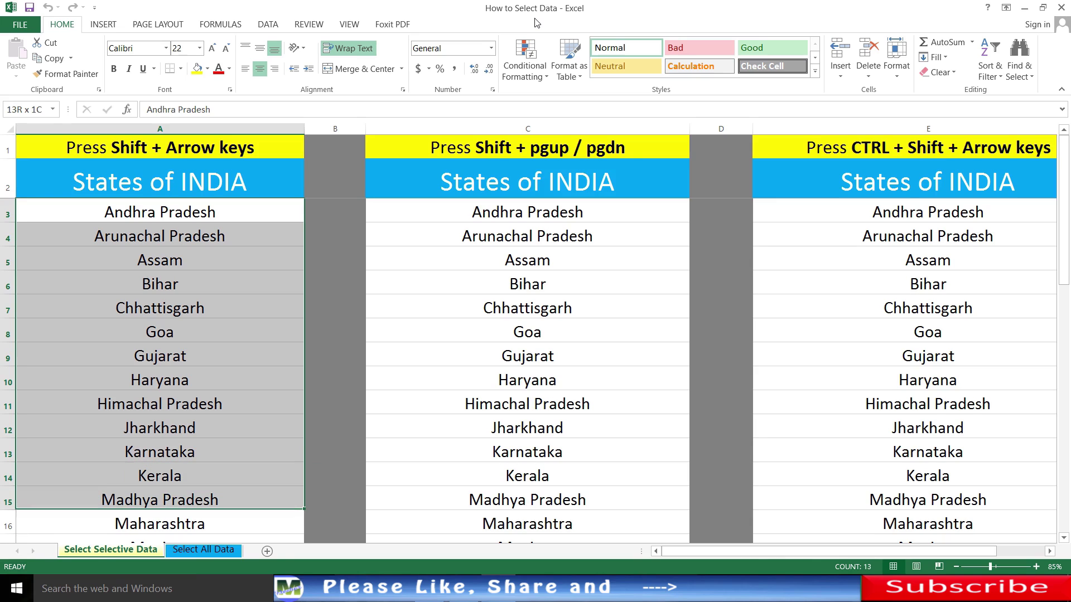
{"action": "key", "text": "shift+Down"}
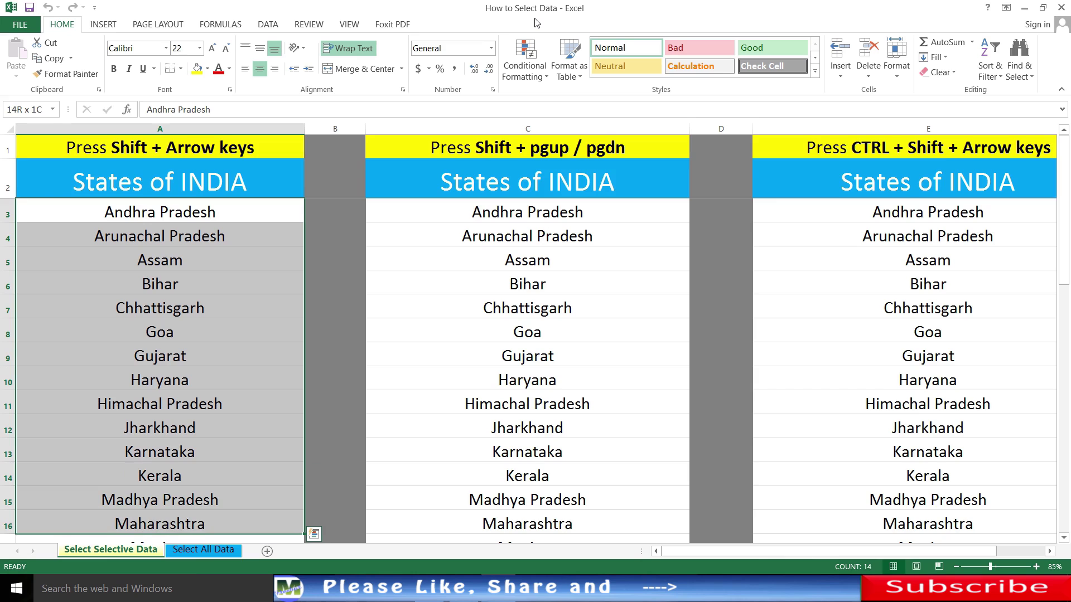
{"action": "key", "text": "shift+Down"}
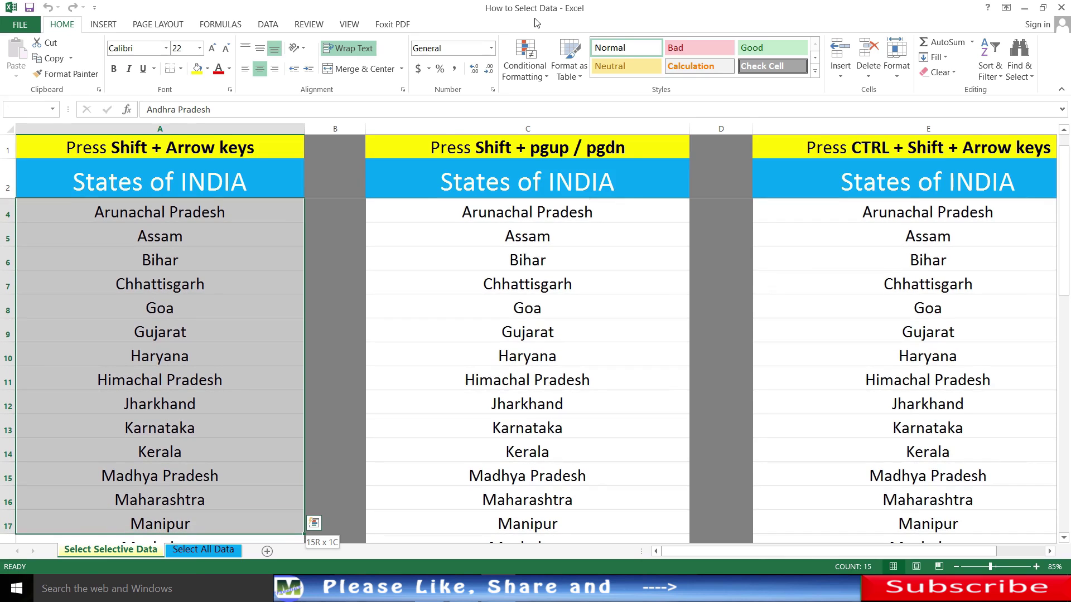
{"action": "key", "text": "shift+Down"}
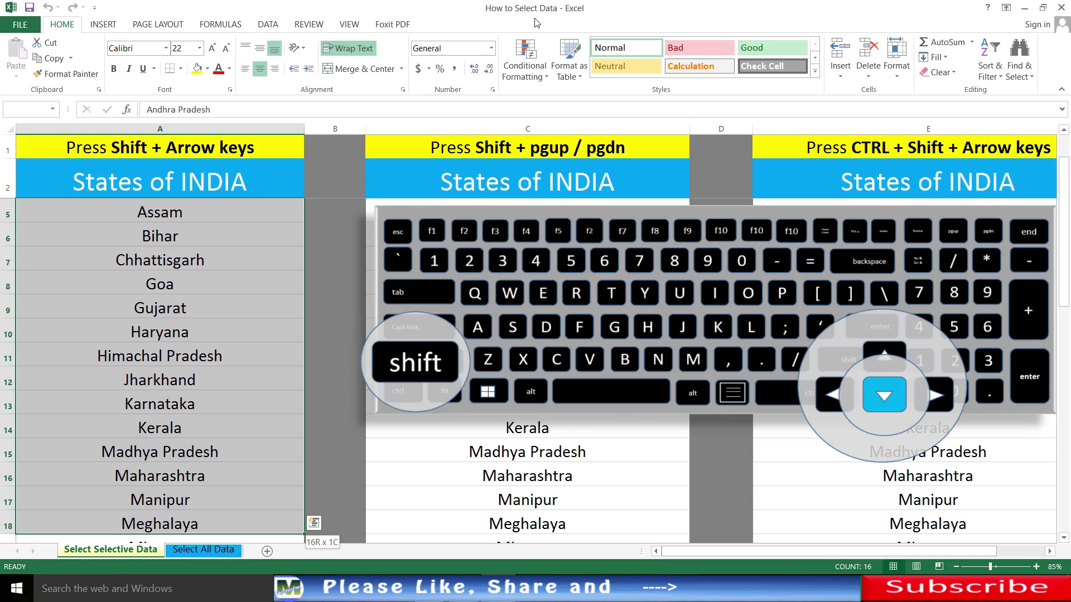
Step: Extend the column A selection past the union territories into the empty cells down to row 70
{"action": "key", "text": "shift+Down"}
{"action": "key", "text": "shift+Down"}
{"action": "key", "text": "shift+Down"}
{"action": "key", "text": "shift+Down"}
{"action": "key", "text": "shift+Down"}
{"action": "key", "text": "shift+Down"}
{"action": "key", "text": "shift+Down"}
{"action": "key", "text": "shift+Down"}
{"action": "key", "text": "shift+Down"}
{"action": "key", "text": "shift+Down"}
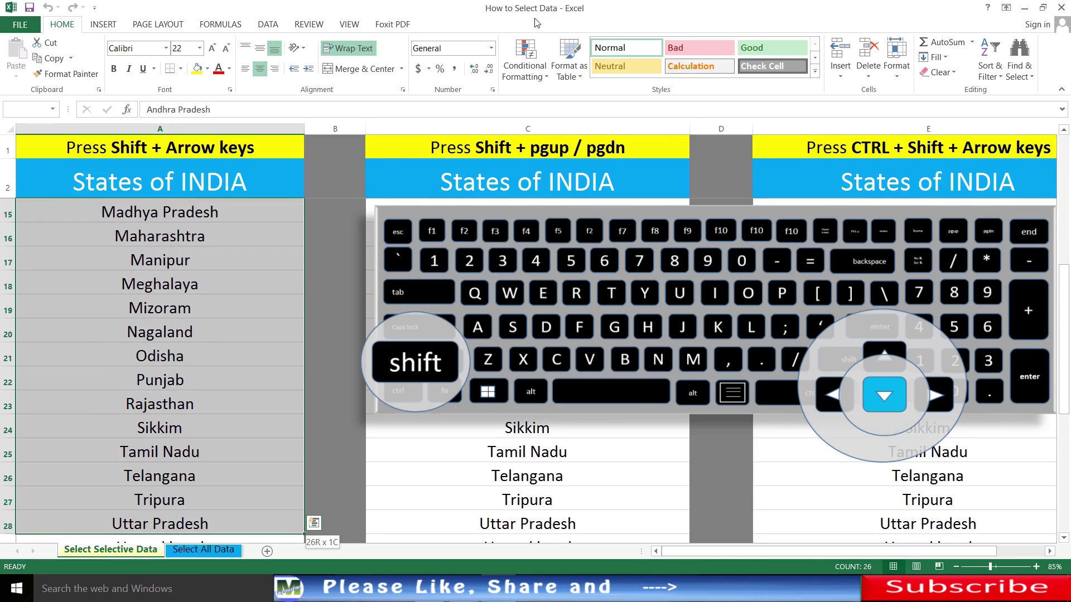
{"action": "key", "text": "shift+Down"}
{"action": "key", "text": "shift+Down"}
{"action": "key", "text": "shift+Down"}
{"action": "key", "text": "shift+Down"}
{"action": "key", "text": "shift+Down"}
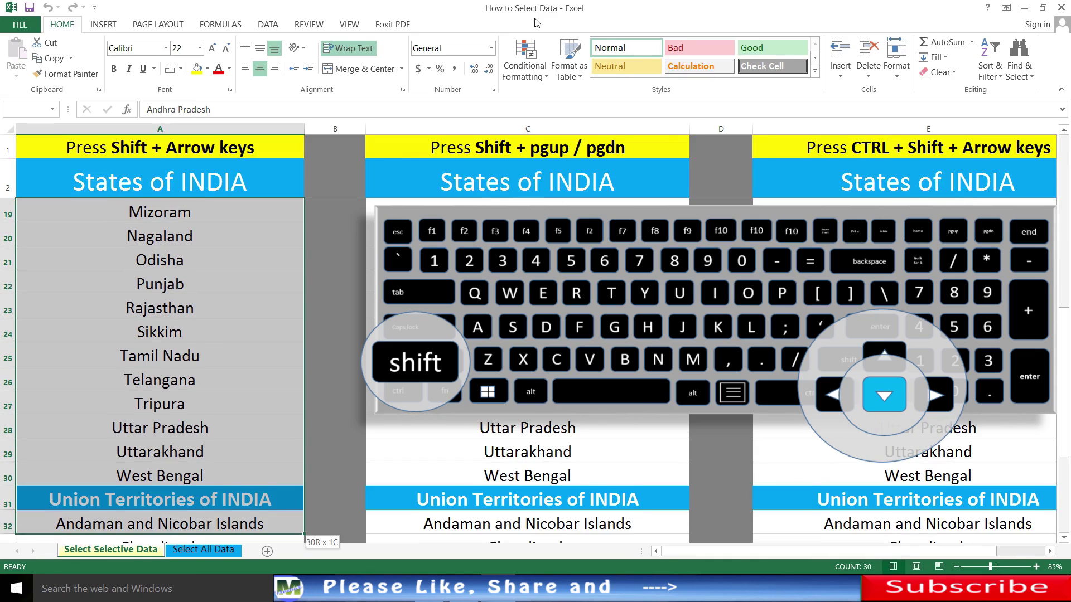
{"action": "key", "text": "shift+Down"}
{"action": "key", "text": "shift+Down"}
{"action": "key", "text": "shift+Down"}
{"action": "key", "text": "shift+Down"}
{"action": "key", "text": "shift+Down"}
{"action": "key", "text": "shift+Down"}
{"action": "key", "text": "shift+Down"}
{"action": "key", "text": "shift+Down"}
{"action": "key", "text": "shift+Down"}
{"action": "key", "text": "shift+Down"}
{"action": "key", "text": "shift+Down"}
{"action": "key", "text": "shift+Down"}
{"action": "key", "text": "shift+Down"}
{"action": "key", "text": "shift+Down"}
{"action": "key", "text": "shift+Down"}
{"action": "key", "text": "shift+Down"}
{"action": "key", "text": "shift+Down"}
{"action": "key", "text": "shift+Down"}
{"action": "key", "text": "shift+Down"}
{"action": "key", "text": "shift+Down"}
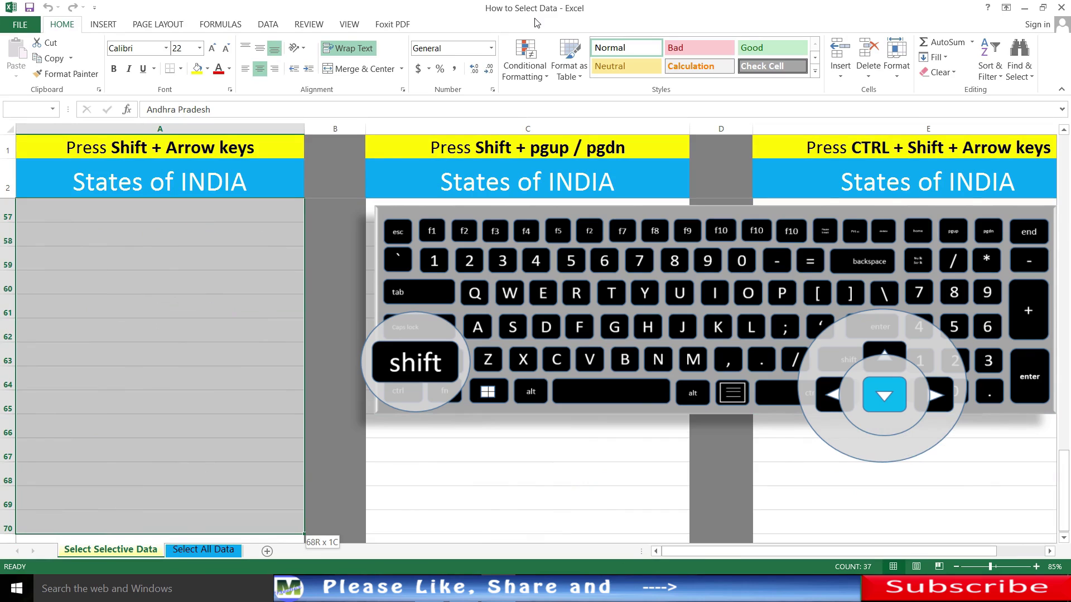
Step: Shrink the column A selection back up so it ends at Puducherry in row 39
{"action": "key", "text": "shift+Up"}
{"action": "key", "text": "shift+Up"}
{"action": "key", "text": "shift+Up"}
{"action": "key", "text": "shift+Up"}
{"action": "key", "text": "shift+Up"}
{"action": "key", "text": "shift+Up"}
{"action": "key", "text": "shift+Up"}
{"action": "key", "text": "shift+Up"}
{"action": "key", "text": "shift+Up"}
{"action": "key", "text": "shift+Up"}
{"action": "key", "text": "shift+Up"}
{"action": "key", "text": "shift+Up"}
{"action": "key", "text": "shift+Up"}
{"action": "key", "text": "shift+Up"}
{"action": "key", "text": "shift+Up"}
{"action": "key", "text": "shift+Up"}
{"action": "key", "text": "shift+Up"}
{"action": "key", "text": "shift+Up"}
{"action": "key", "text": "shift+Up"}
{"action": "key", "text": "shift+Up"}
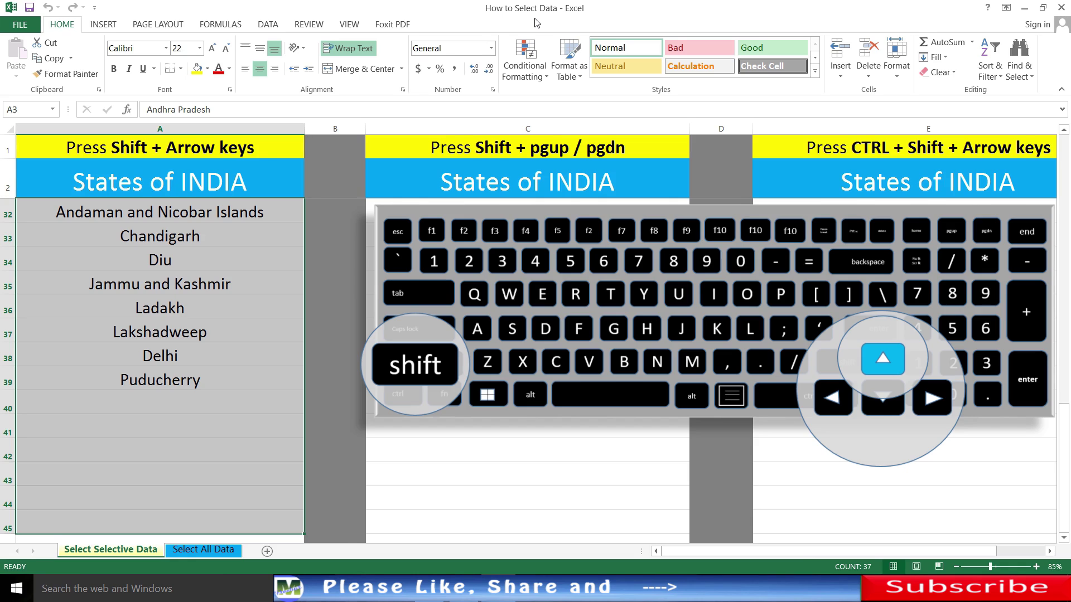
{"action": "key", "text": "shift+Up"}
{"action": "key", "text": "shift+Up"}
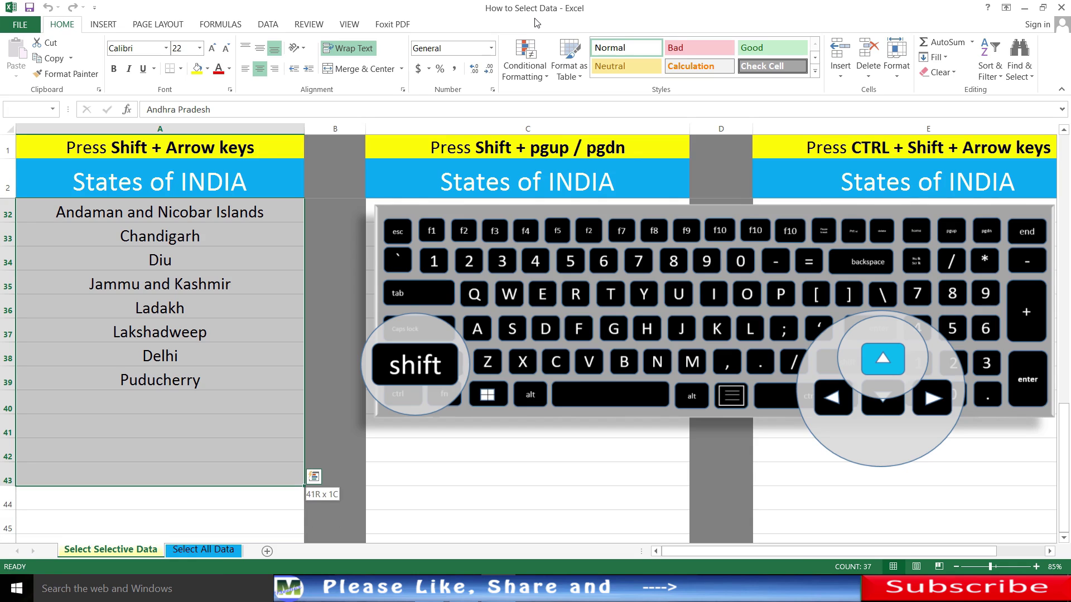
{"action": "key", "text": "shift+Up"}
{"action": "key", "text": "shift+Up"}
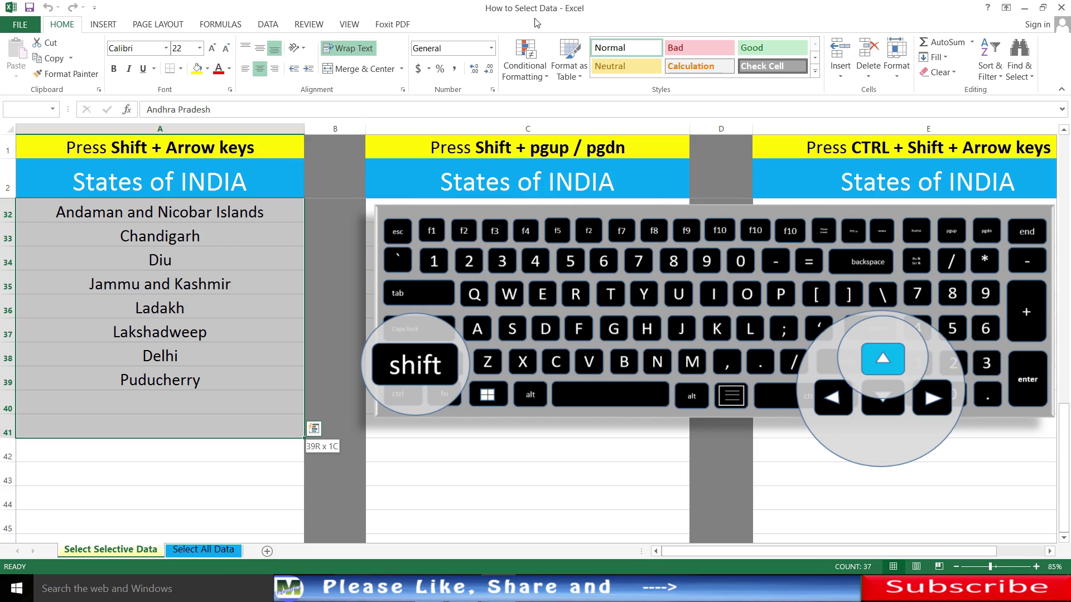
{"action": "key", "text": "shift+Up"}
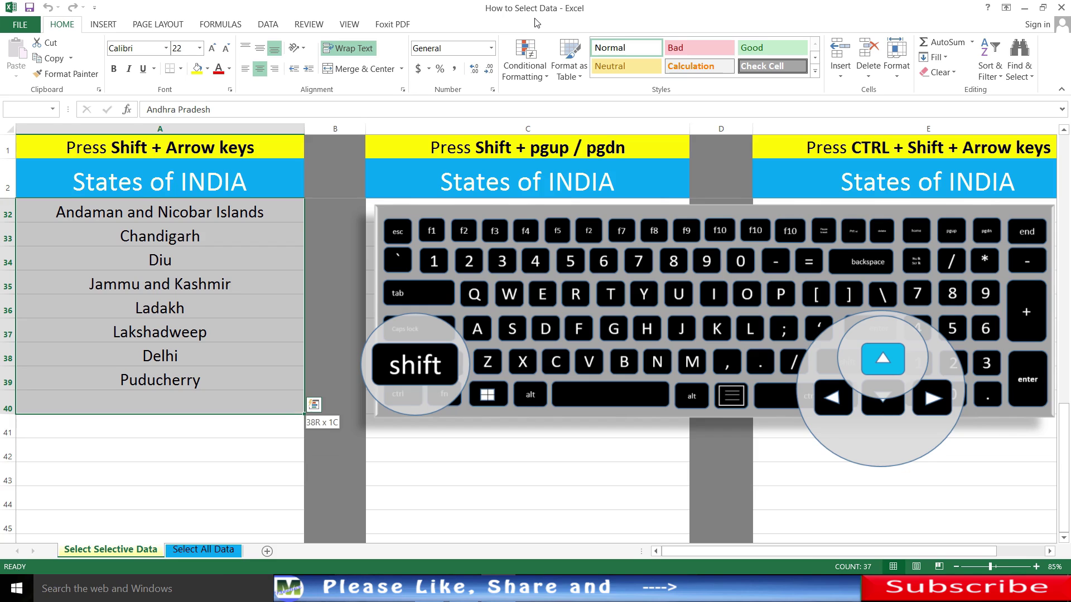
{"action": "key", "text": "shift+Up"}
Step: Clear the selection and return the active cell to A3
{"action": "key", "text": "Up"}
{"action": "key", "text": "Up"}
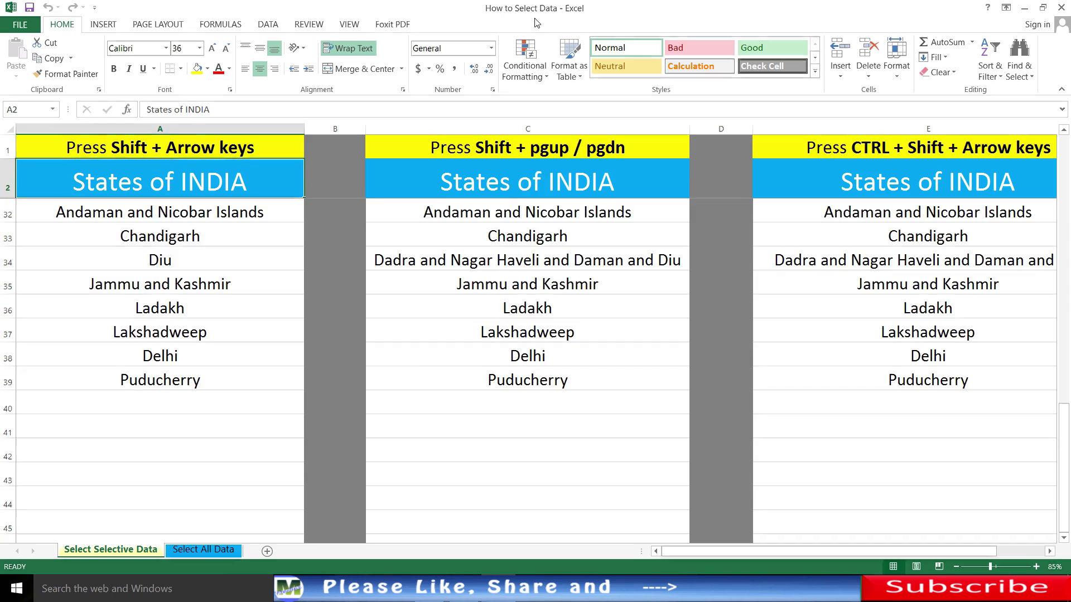
{"action": "key", "text": "Down"}
{"action": "key", "text": "Down"}
{"action": "key", "text": "Down"}
{"action": "key", "text": "Up"}
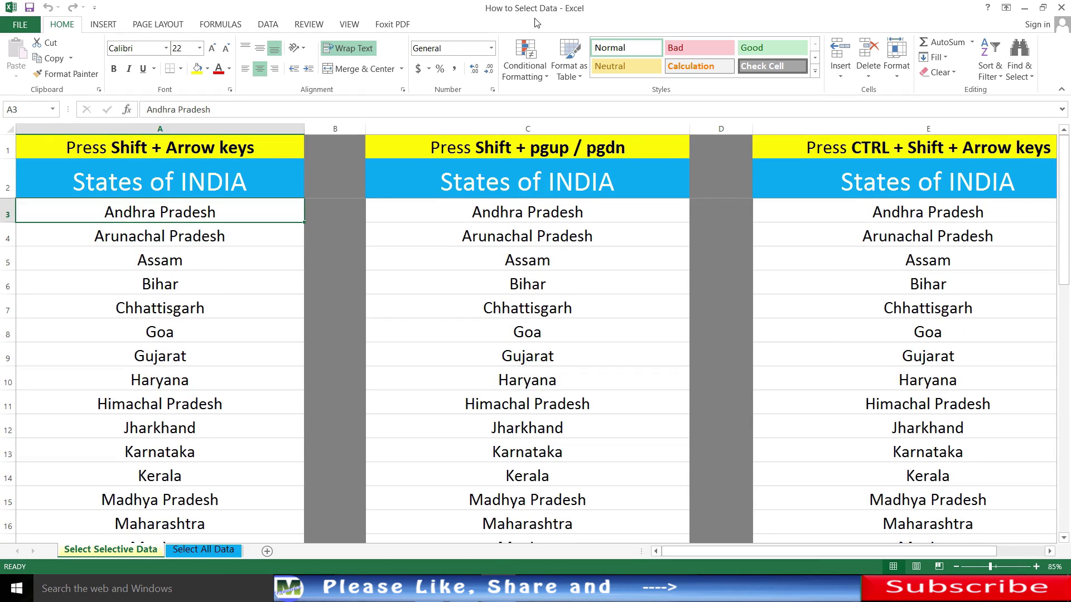
Step: Select the states in column A from Andhra Pradesh down to Kerala, A3:A14
{"action": "key", "text": "shift+Down"}
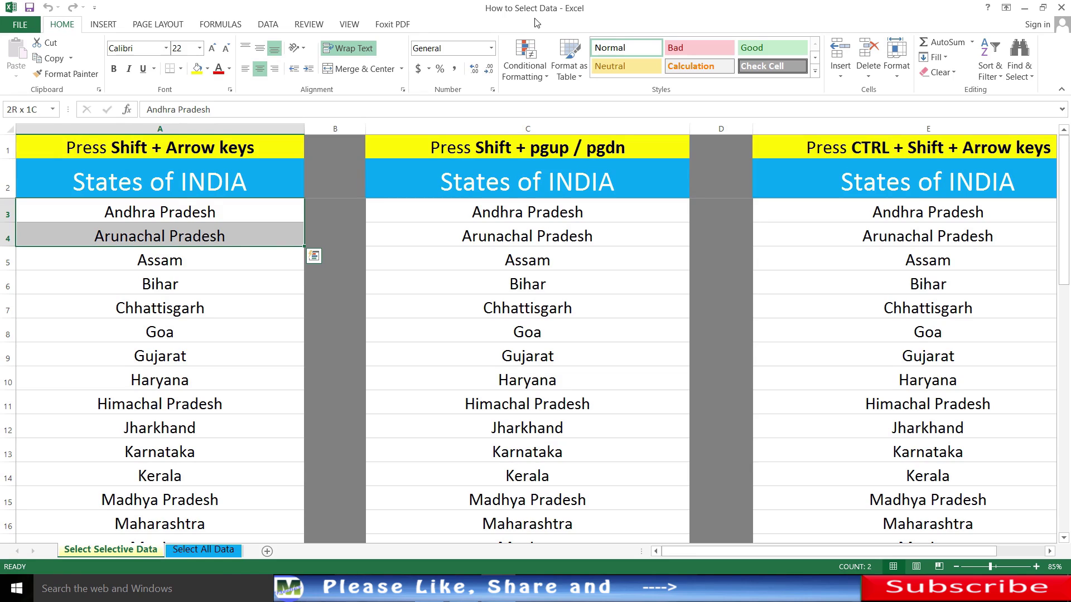
{"action": "key", "text": "shift+Down"}
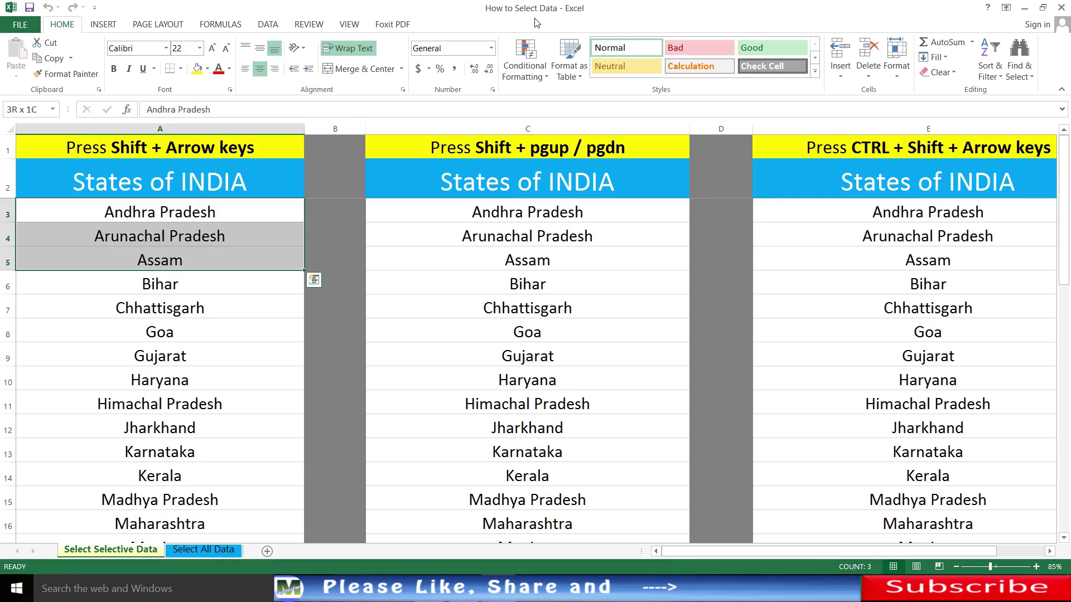
{"action": "key", "text": "shift+Down"}
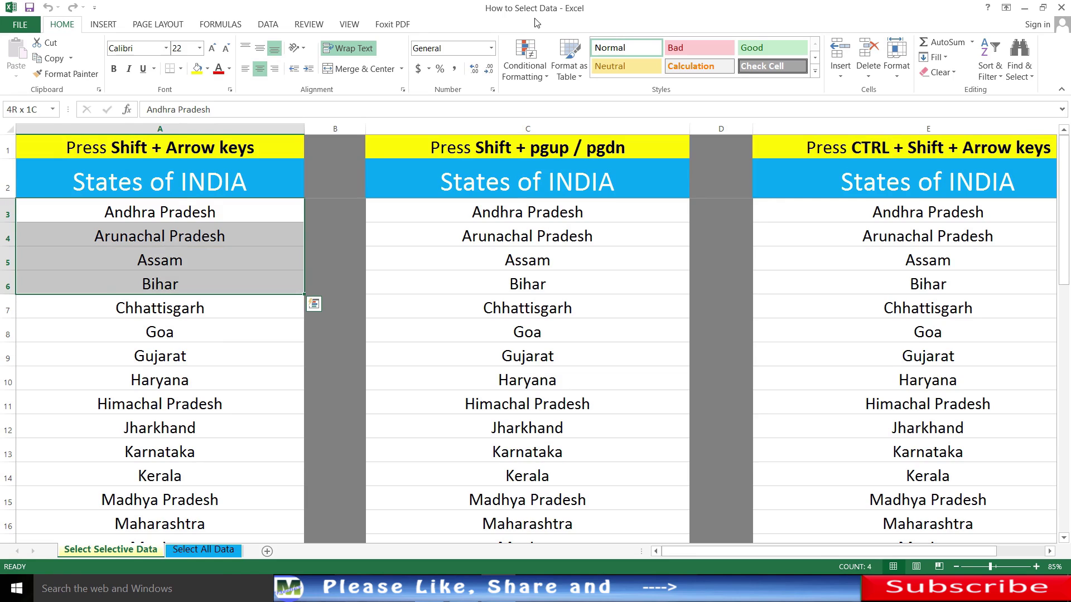
{"action": "key", "text": "shift+Down"}
{"action": "key", "text": "shift+Down"}
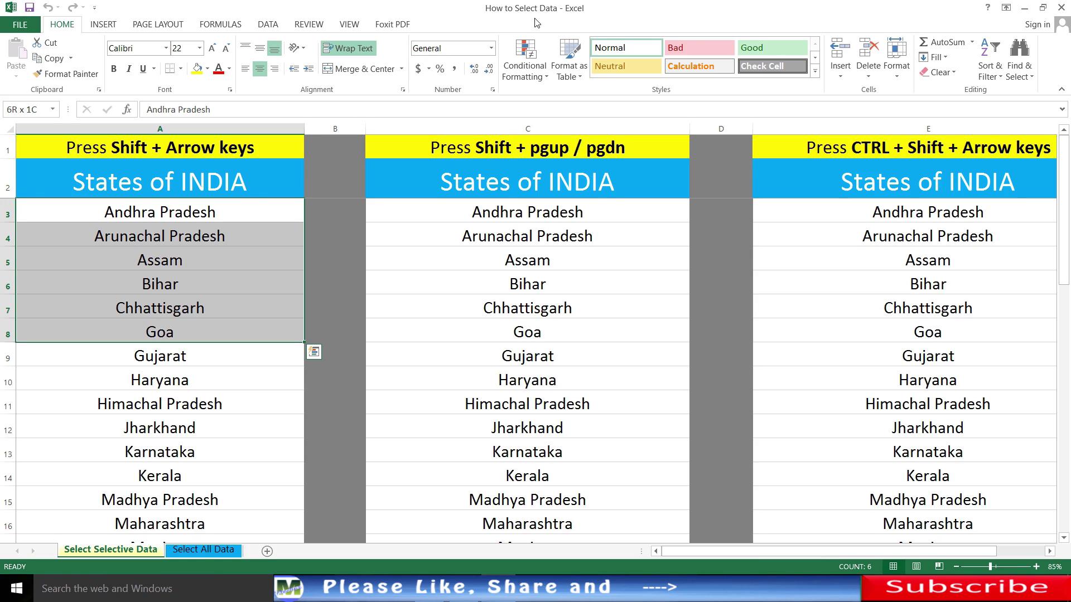
{"action": "key", "text": "shift+Down"}
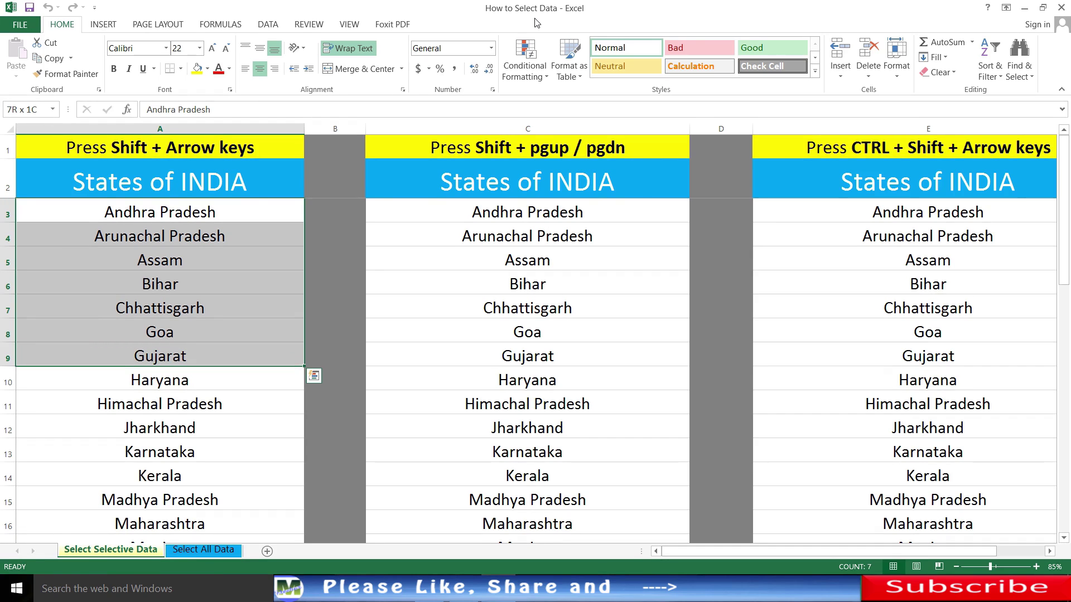
{"action": "key", "text": "shift+Down"}
{"action": "key", "text": "shift+Down"}
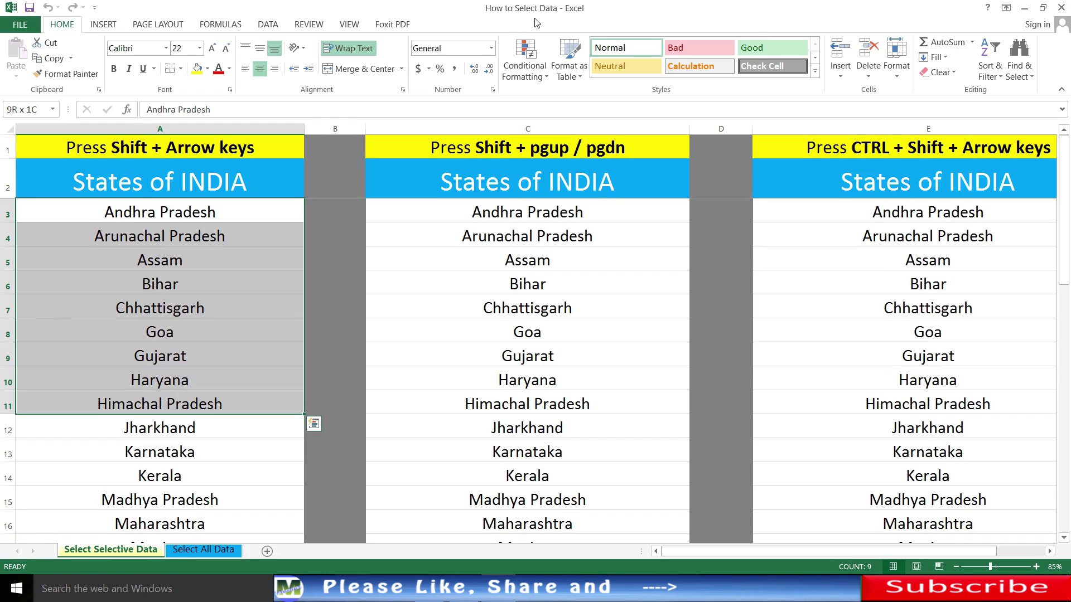
{"action": "key", "text": "shift+Down"}
{"action": "key", "text": "shift+Down"}
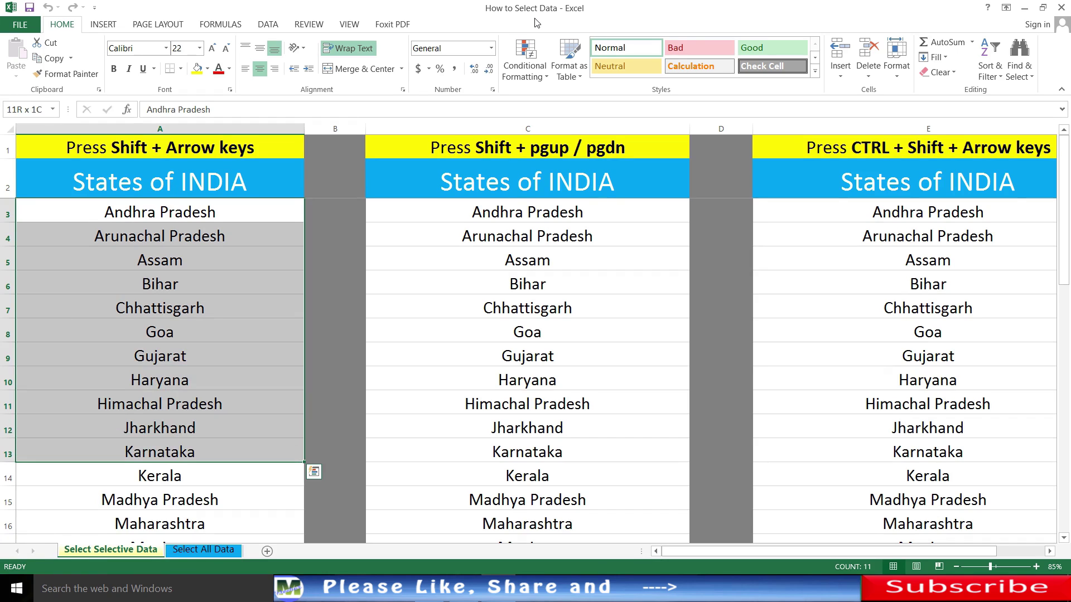
{"action": "key", "text": "shift+Down"}
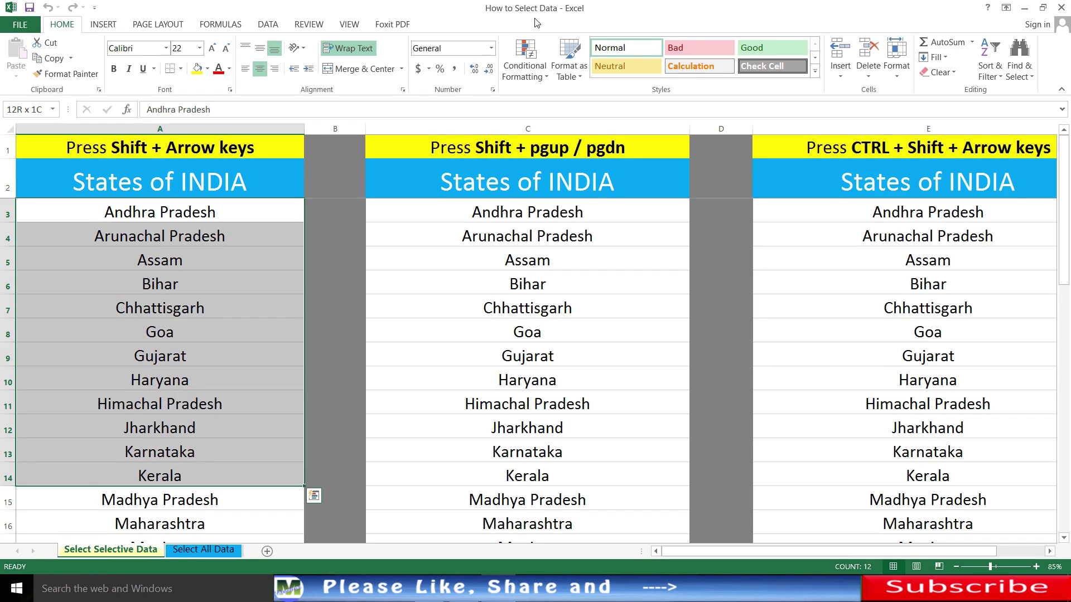
Step: Reduce the selection upward so it covers only A3:A8, ending at Goa
{"action": "key", "text": "shift+Up"}
{"action": "key", "text": "shift+Up"}
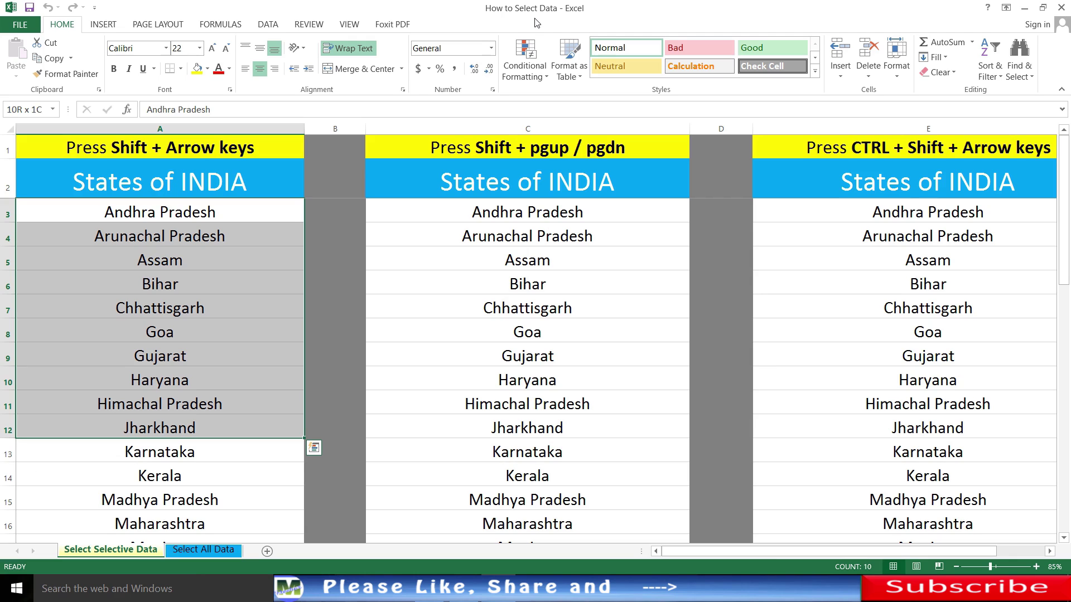
{"action": "key", "text": "shift+Up"}
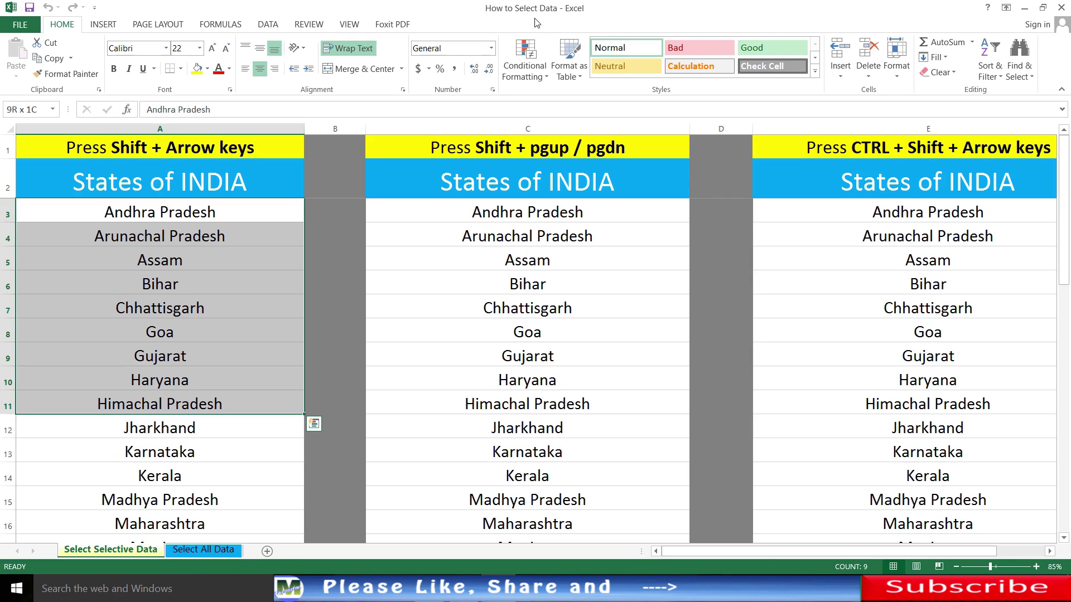
{"action": "key", "text": "shift+Up"}
{"action": "key", "text": "shift+Up"}
{"action": "key", "text": "shift+Up"}
{"action": "key", "text": "shift+Up"}
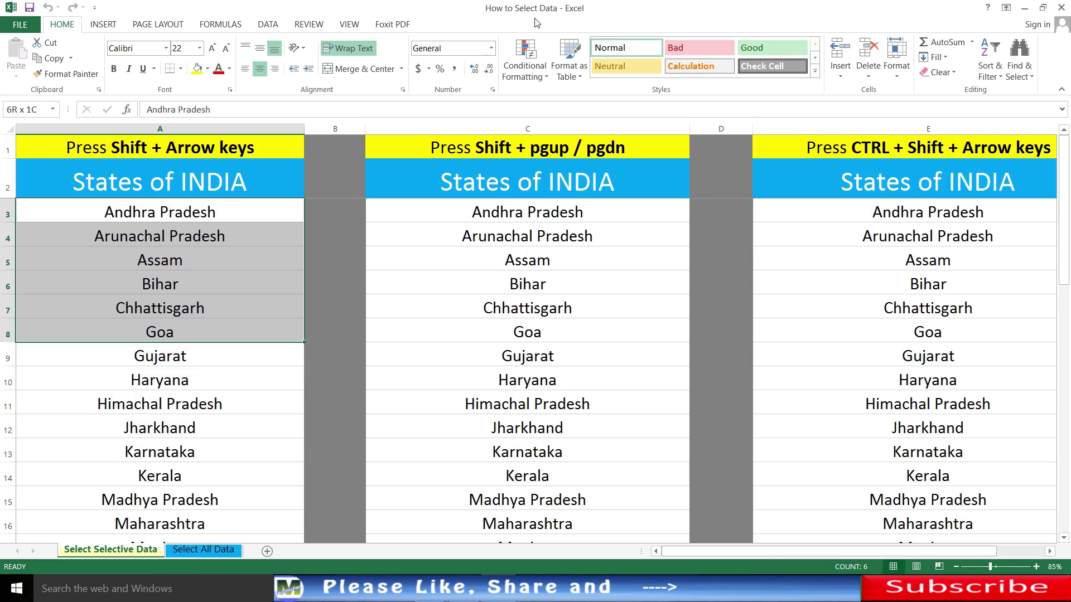
Step: Extend the selection down column A through the union territories so it ends at Puducherry, covering A3:A39
{"action": "key", "text": "shift+Down"}
{"action": "key", "text": "shift+Down"}
{"action": "key", "text": "shift+Down"}
{"action": "key", "text": "shift+Down"}
{"action": "key", "text": "shift+Down"}
{"action": "key", "text": "shift+Down"}
{"action": "key", "text": "shift+Down"}
{"action": "key", "text": "shift+Down"}
{"action": "key", "text": "shift+Down"}
{"action": "key", "text": "shift+Down"}
{"action": "key", "text": "shift+Down"}
{"action": "key", "text": "shift+Down"}
{"action": "key", "text": "shift+Down"}
{"action": "key", "text": "shift+Down"}
{"action": "key", "text": "shift+Down"}
{"action": "key", "text": "shift+Down"}
{"action": "key", "text": "shift+Down"}
{"action": "key", "text": "shift+Down"}
{"action": "key", "text": "shift+Down"}
{"action": "key", "text": "shift+Down"}
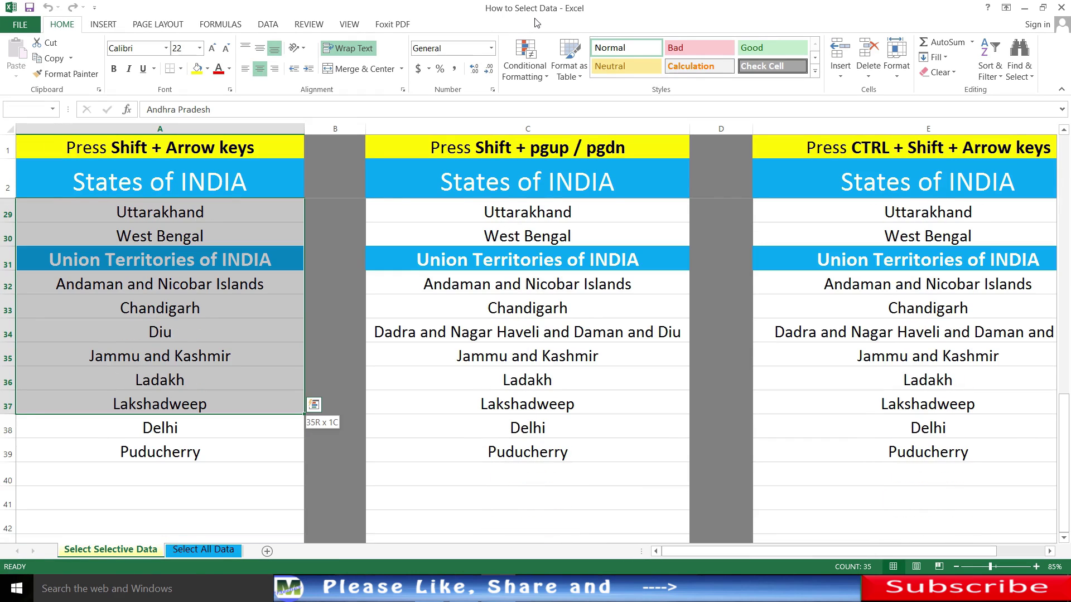
{"action": "key", "text": "shift+Down"}
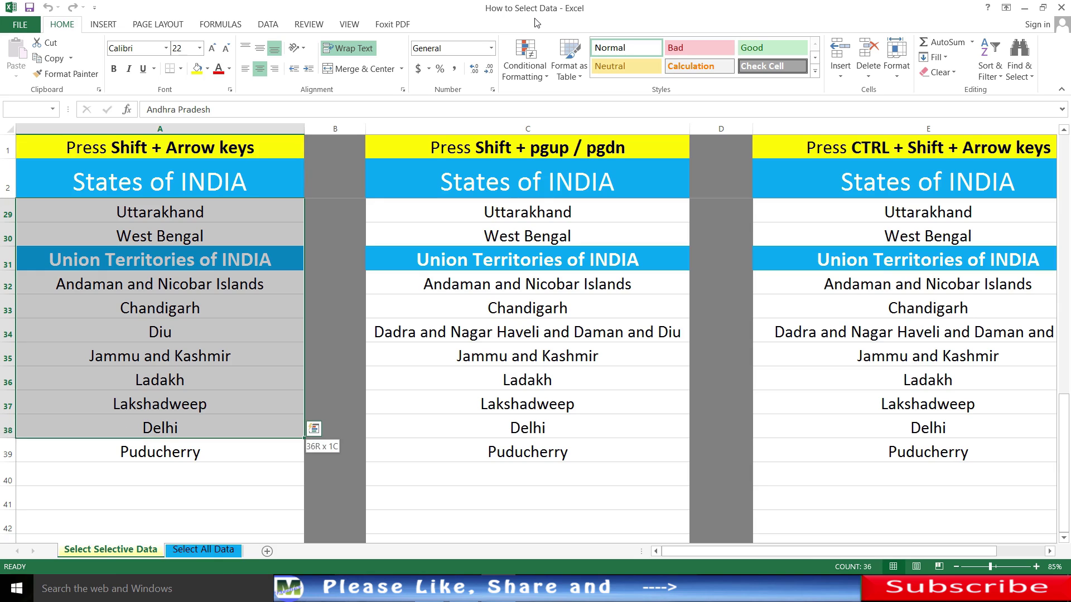
{"action": "key", "text": "shift+Down"}
{"action": "key", "text": "shift+Down"}
{"action": "key", "text": "shift+Down"}
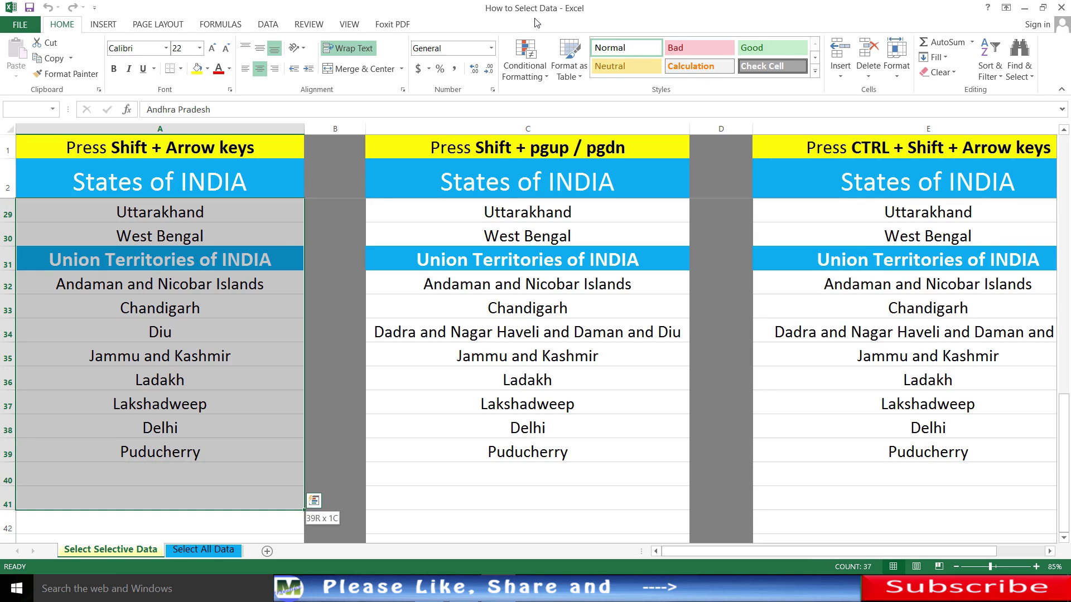
{"action": "key", "text": "shift+Up"}
{"action": "key", "text": "shift+Up"}
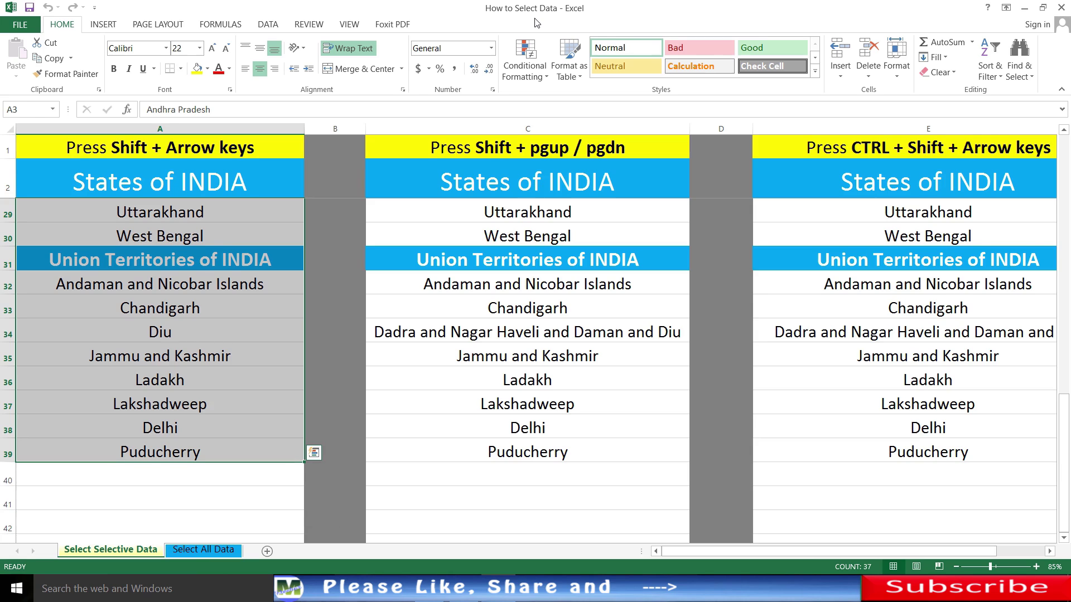
Step: Return to A3 and select the states in column A from Andhra Pradesh down to Jharkhand, A3:A12
{"action": "key", "text": "ctrl+Home"}
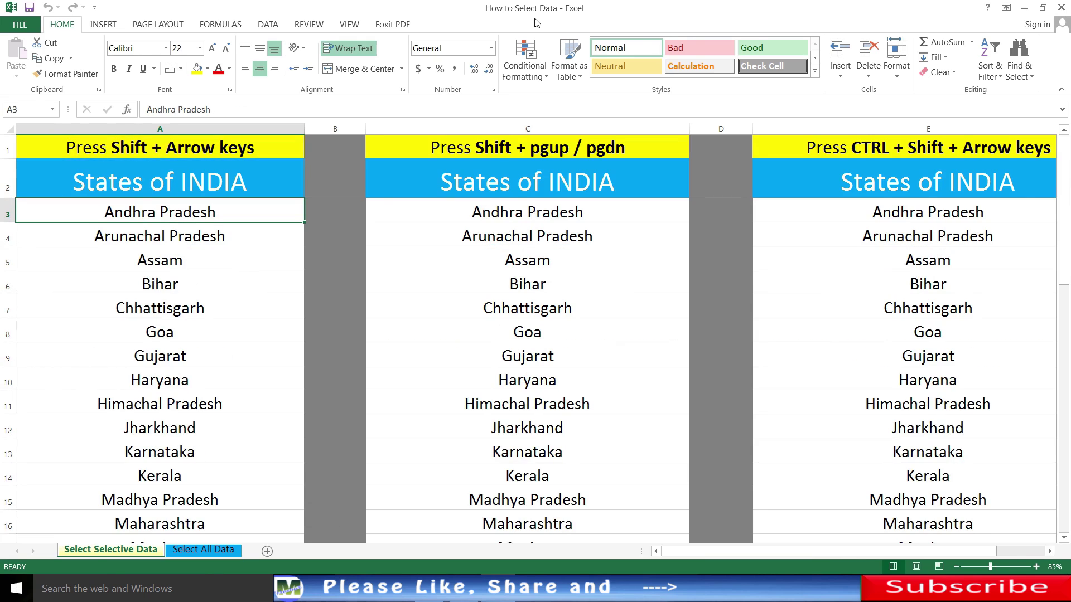
{"action": "key", "text": "shift+Down"}
{"action": "key", "text": "shift+Down"}
{"action": "key", "text": "shift+Down"}
{"action": "key", "text": "shift+Down"}
{"action": "key", "text": "shift+Down"}
{"action": "key", "text": "shift+Down"}
{"action": "key", "text": "shift+Down"}
{"action": "key", "text": "shift+Down"}
{"action": "key", "text": "shift+Down"}
Step: Shrink the selection upward row by row until only cell A3 is selected
{"action": "key", "text": "shift+Up"}
{"action": "key", "text": "shift+Up"}
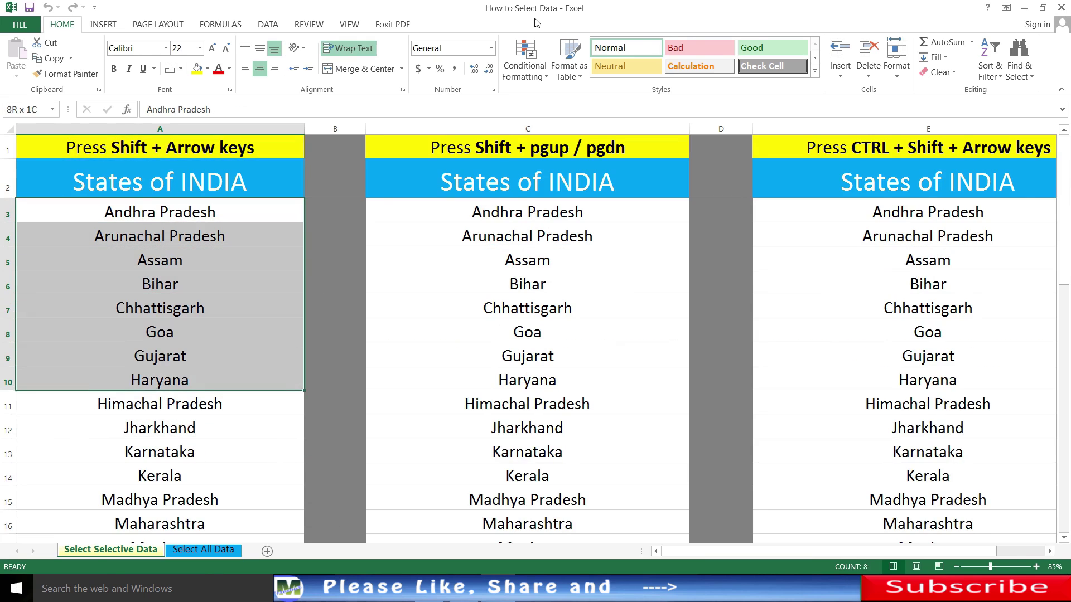
{"action": "key", "text": "shift+Up"}
{"action": "key", "text": "shift+Up"}
{"action": "key", "text": "shift+Up"}
{"action": "key", "text": "shift+Up"}
{"action": "key", "text": "shift+Up"}
{"action": "key", "text": "shift+Up"}
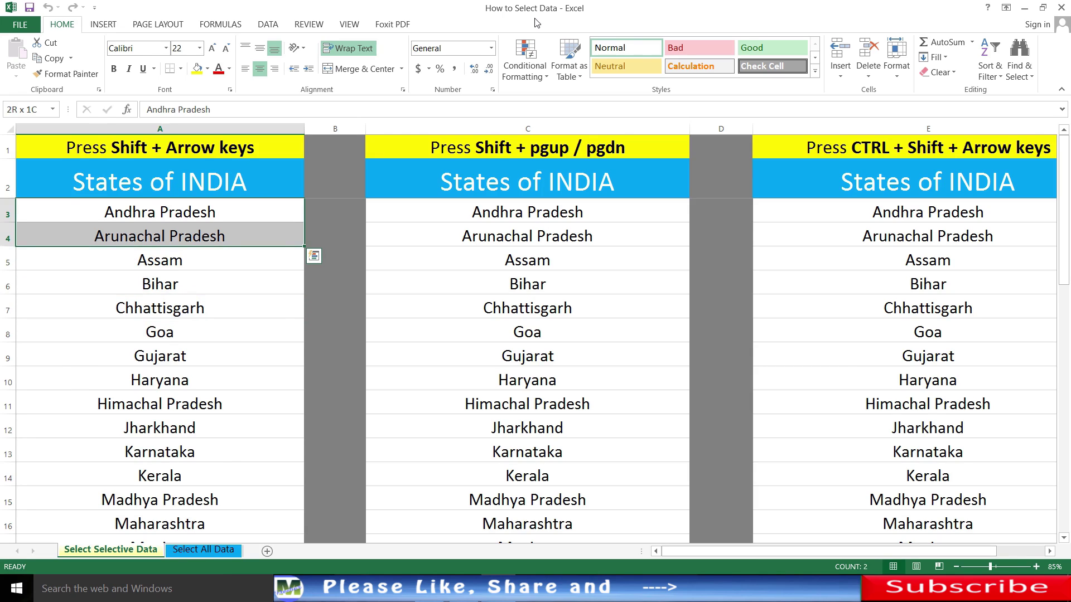
{"action": "key", "text": "shift+Up"}
Step: Extend the selection from A3 across row 3 one column at a time through column F, covering A3:F3
{"action": "key", "text": "shift+Right"}
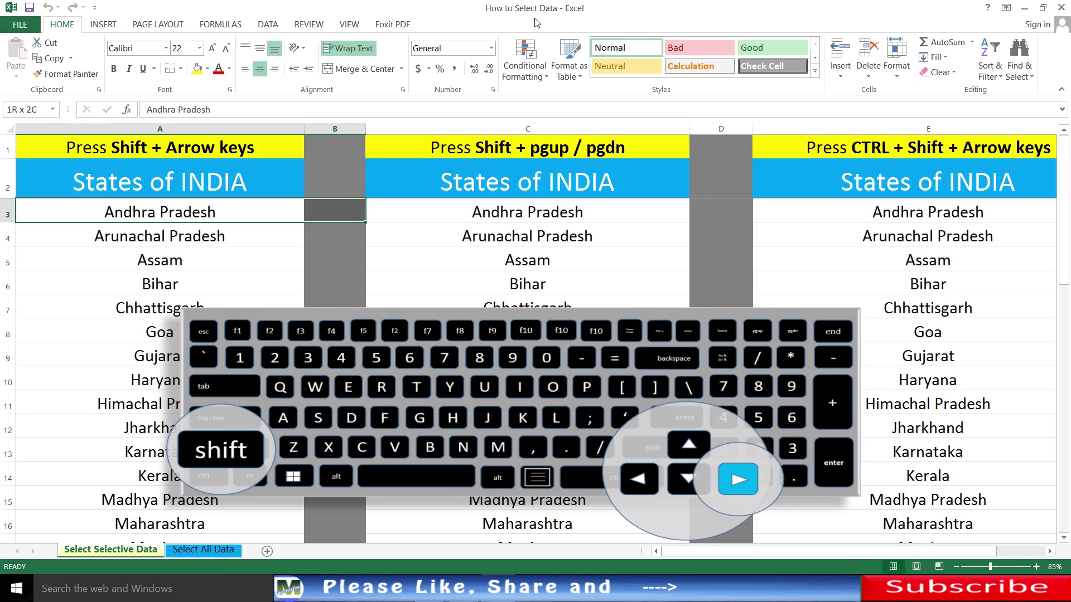
{"action": "key", "text": "shift+Right"}
{"action": "key", "text": "shift+Right"}
{"action": "key", "text": "shift+Right"}
{"action": "key", "text": "shift+Right"}
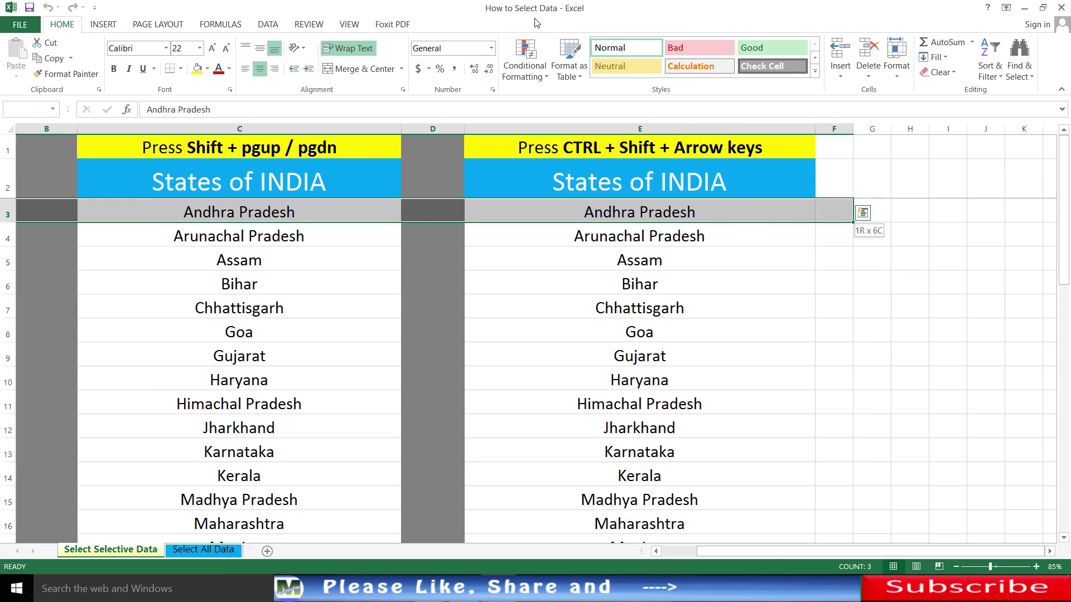
Step: Reduce the row 3 selection column by column back to A3 alone
{"action": "key", "text": "ctrl+shift+Left"}
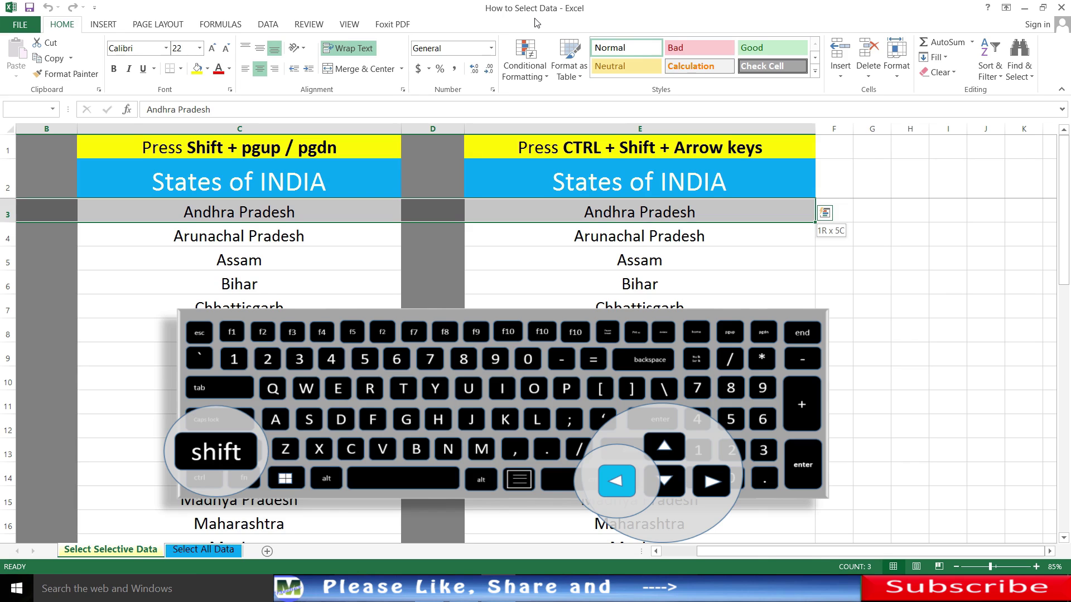
{"action": "key", "text": "ctrl+shift+Left"}
{"action": "key", "text": "ctrl+shift+Left"}
{"action": "key", "text": "ctrl+shift+Left"}
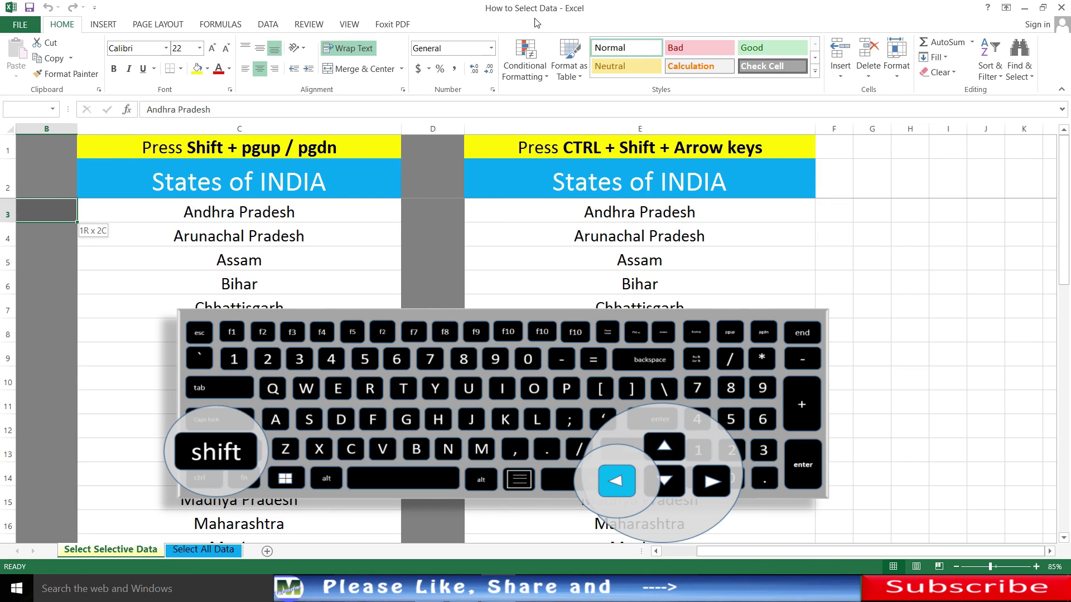
{"action": "key", "text": "ctrl+shift+Left"}
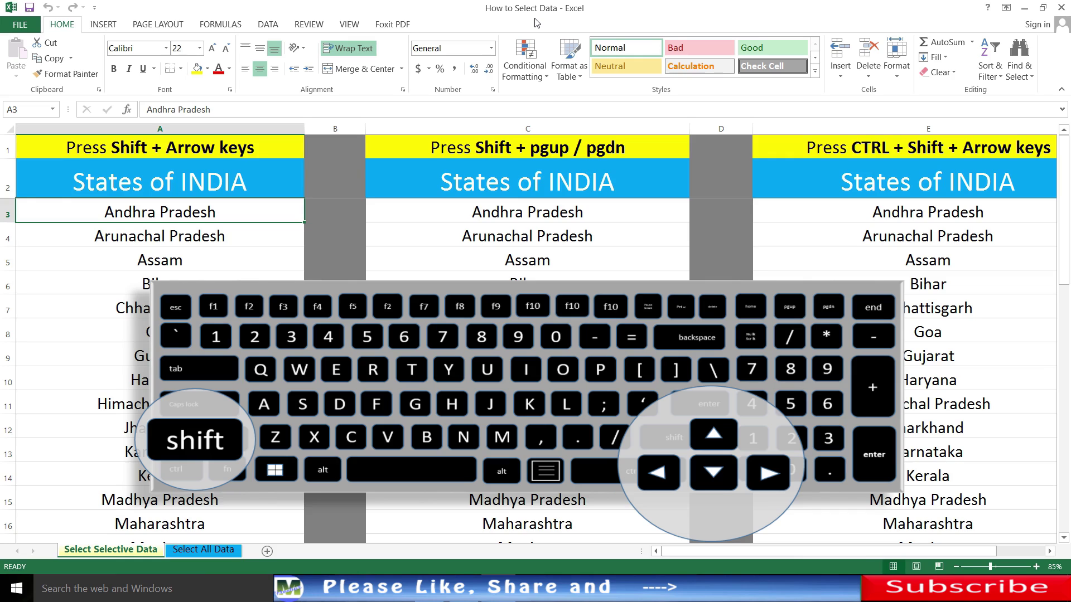
Step: Select a block of six rows by five columns from A3, growing it both down and across to cover A3:E8
{"action": "key", "text": "shift+Down"}
{"action": "key", "text": "shift+Down"}
{"action": "key", "text": "shift+Down"}
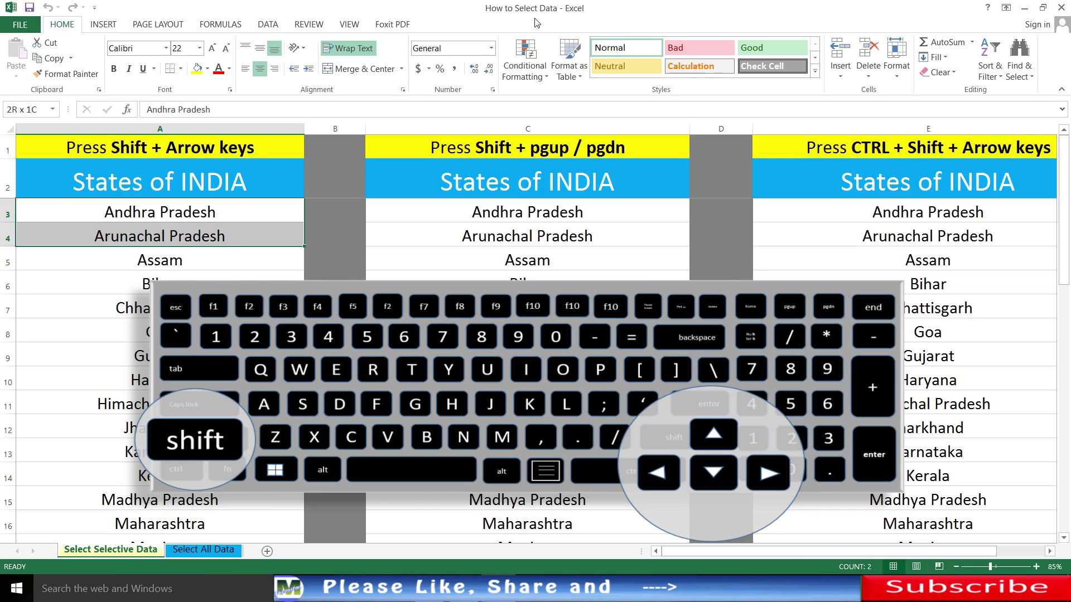
{"action": "key", "text": "shift+Right"}
{"action": "key", "text": "shift+Right"}
{"action": "key", "text": "shift+Right"}
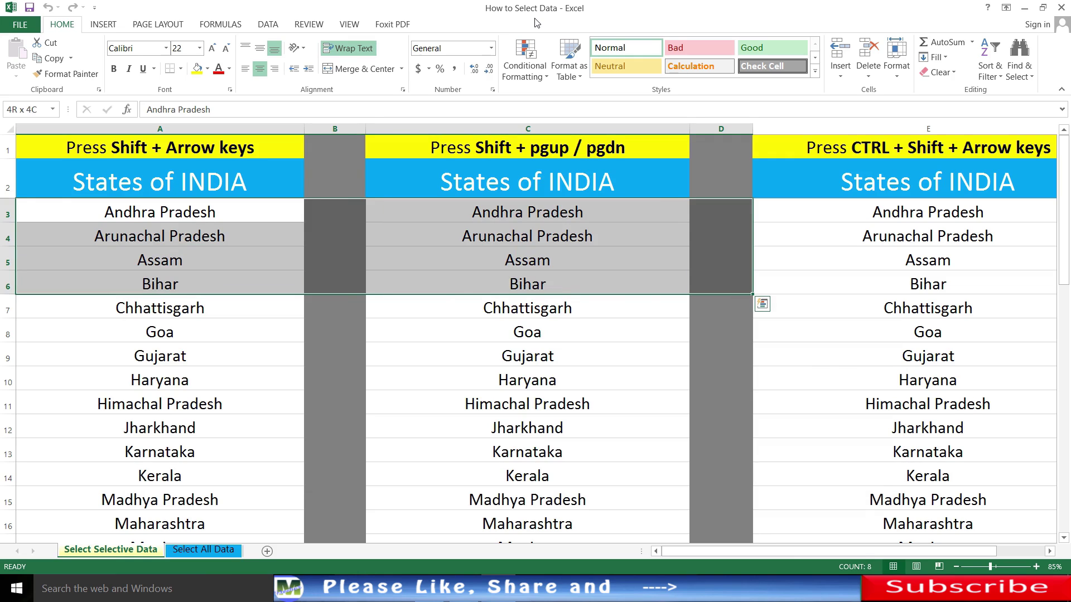
{"action": "key", "text": "shift+Down"}
{"action": "key", "text": "shift+Down"}
{"action": "key", "text": "shift+Right"}
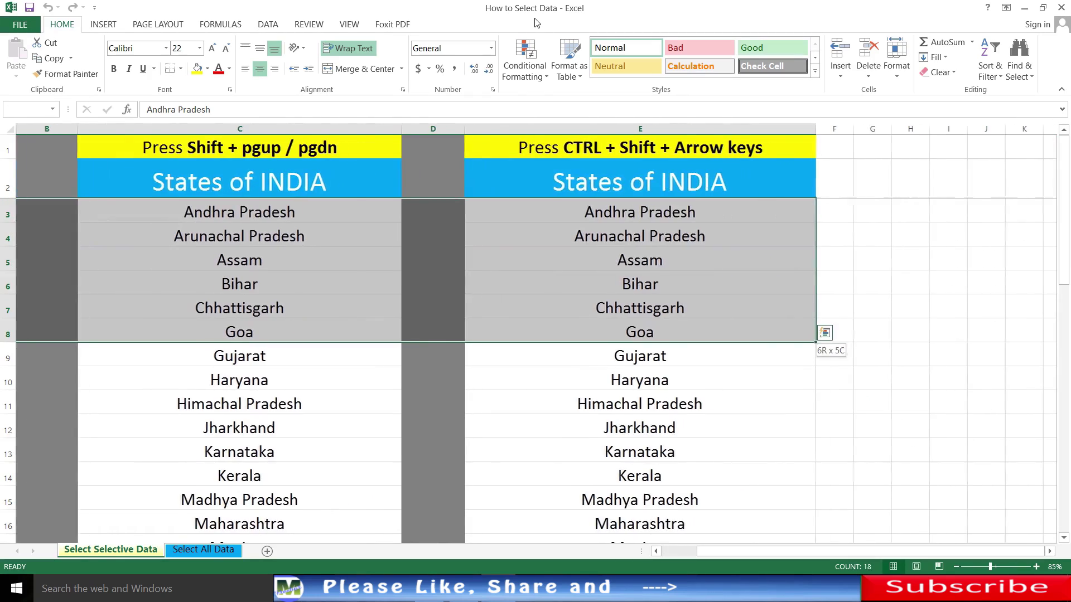
Step: Clear the block selection and make C3, Andhra Pradesh in the second list, the active cell
{"action": "key", "text": "Up"}
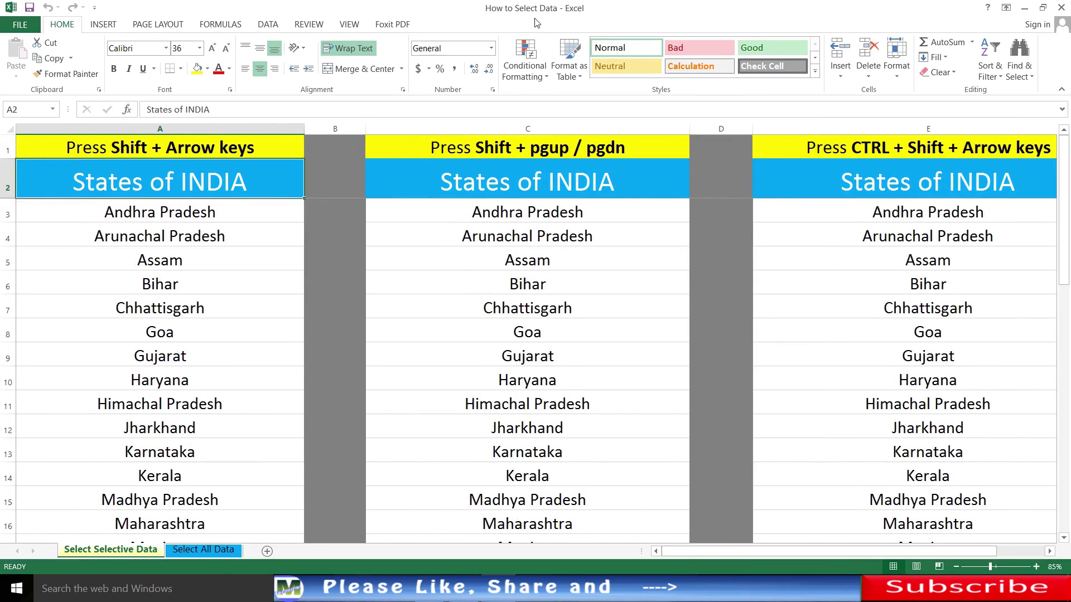
{"action": "key", "text": "Down"}
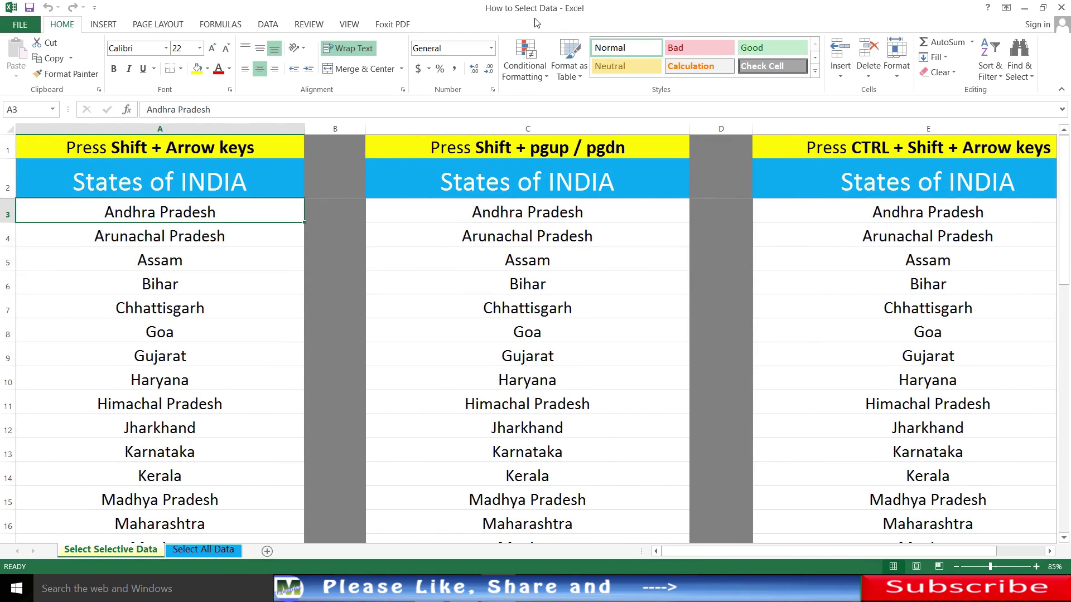
{"action": "key", "text": "Right"}
{"action": "key", "text": "Right"}
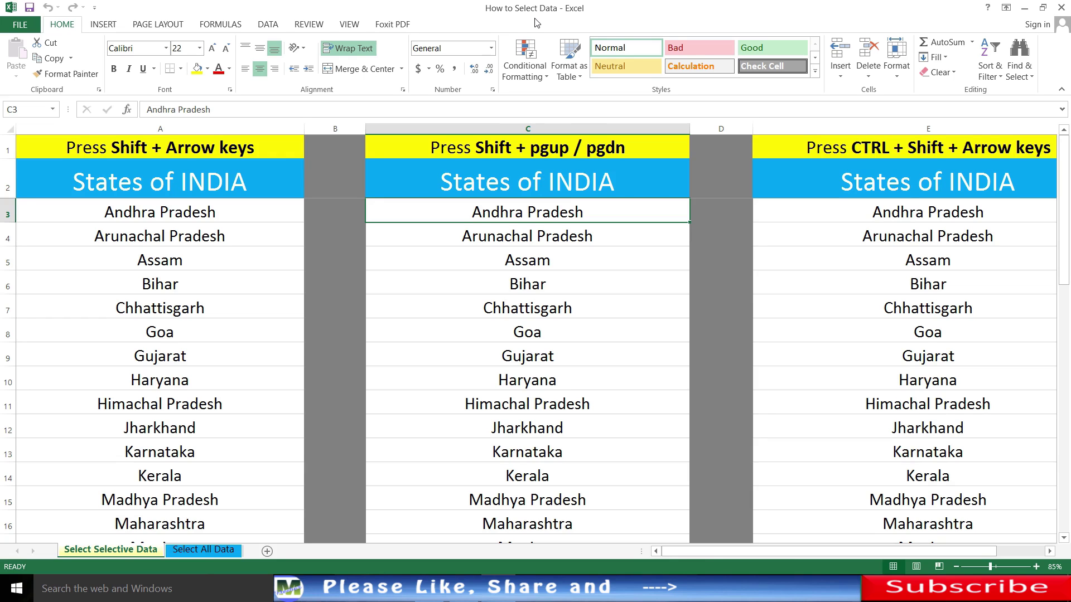
Step: Extend the selection down column C from C3 three screens at a time-step of one, covering C3:C45
{"action": "key", "text": "shift+Page_Down"}
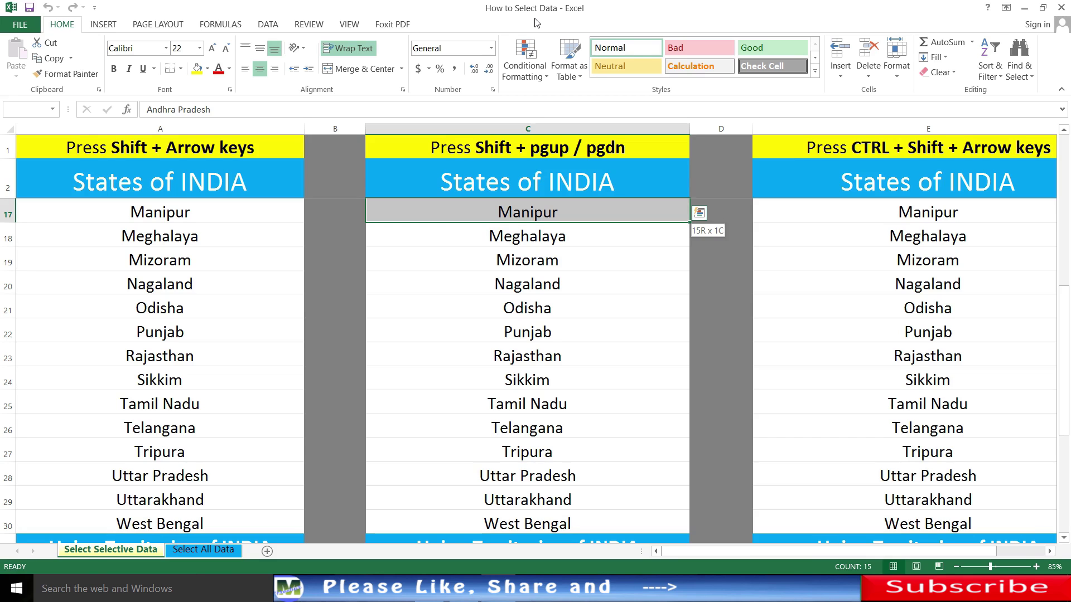
{"action": "key", "text": "shift+Page_Down"}
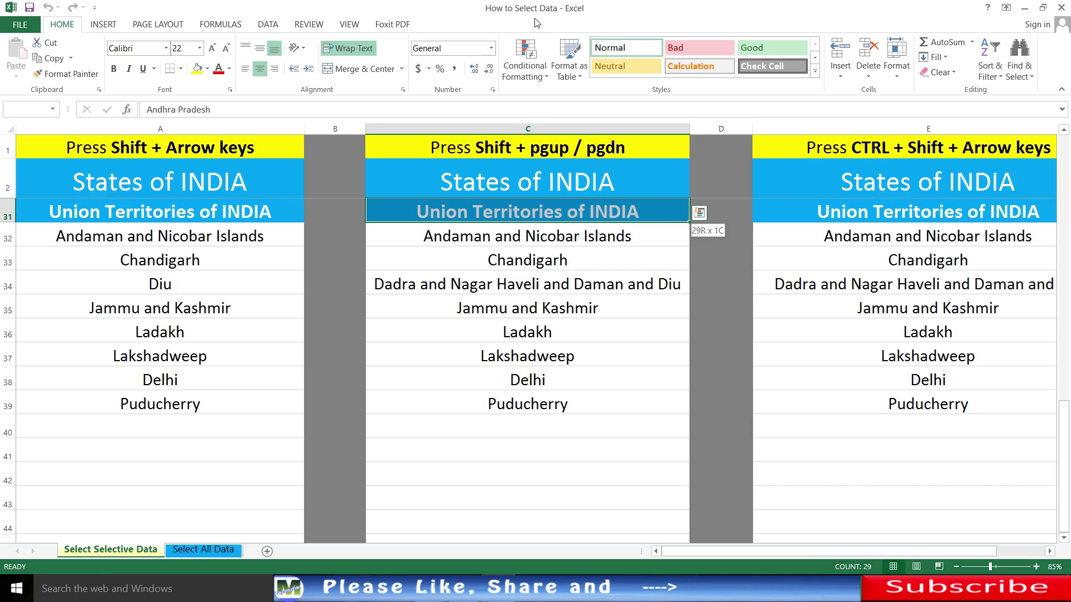
{"action": "key", "text": "shift+Page_Down"}
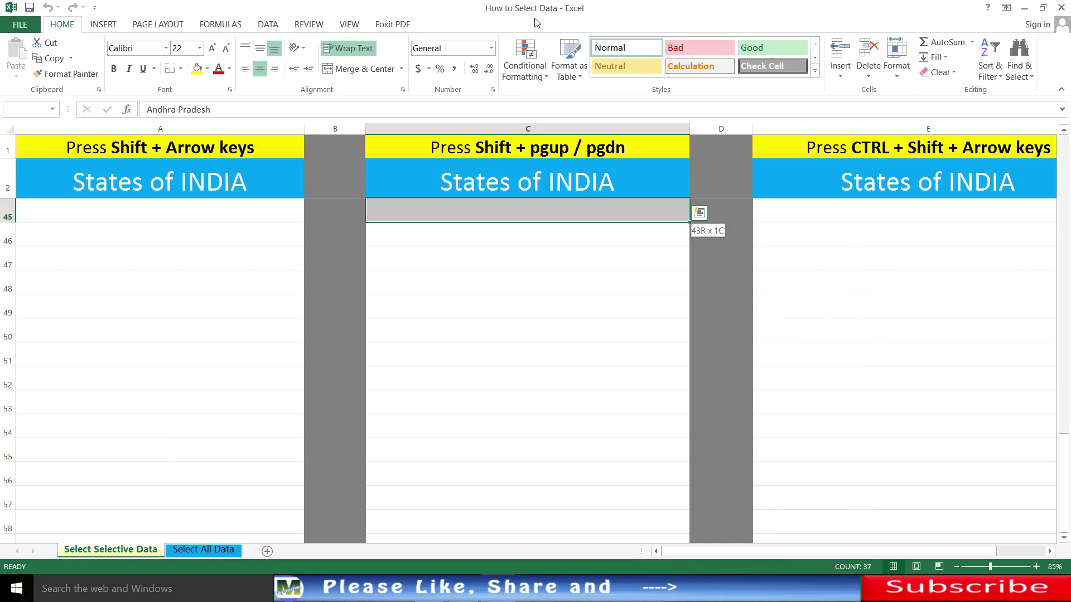
Step: Shrink the column C selection one screen at a time toward C3 and regrow it to C3:C31
{"action": "key", "text": "shift+Page_Up"}
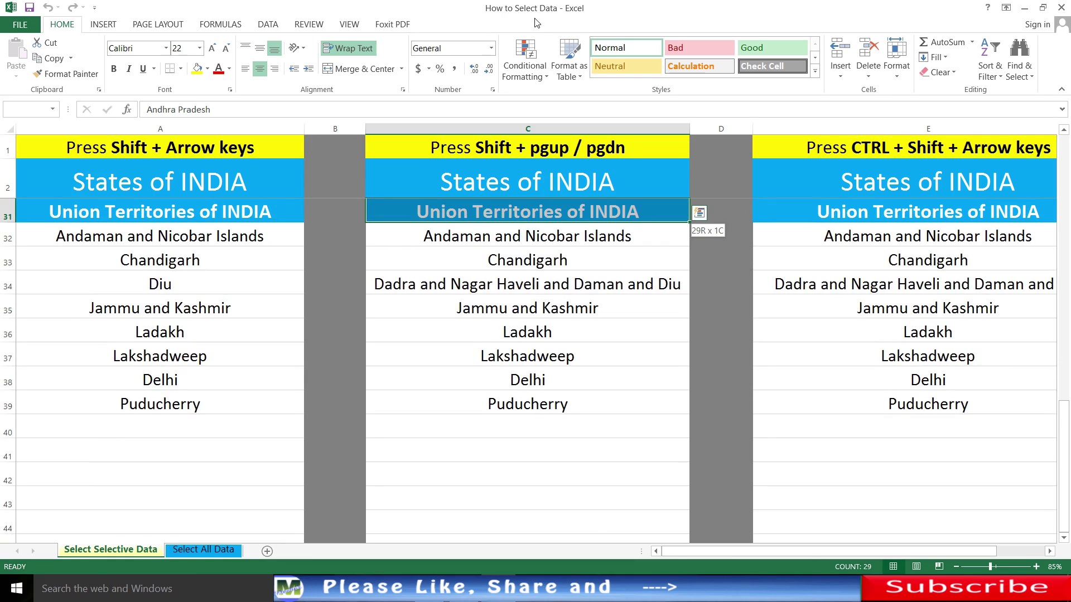
{"action": "key", "text": "shift+Page_Up"}
{"action": "key", "text": "shift+Page_Down"}
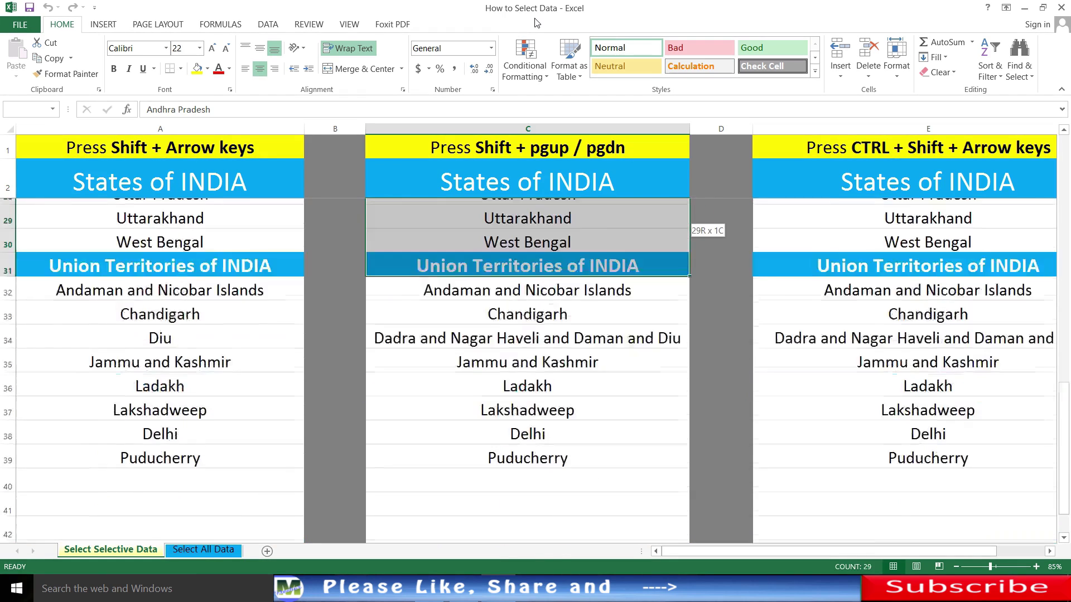
{"action": "key", "text": "shift+Page_Up"}
{"action": "key", "text": "shift+Page_Up"}
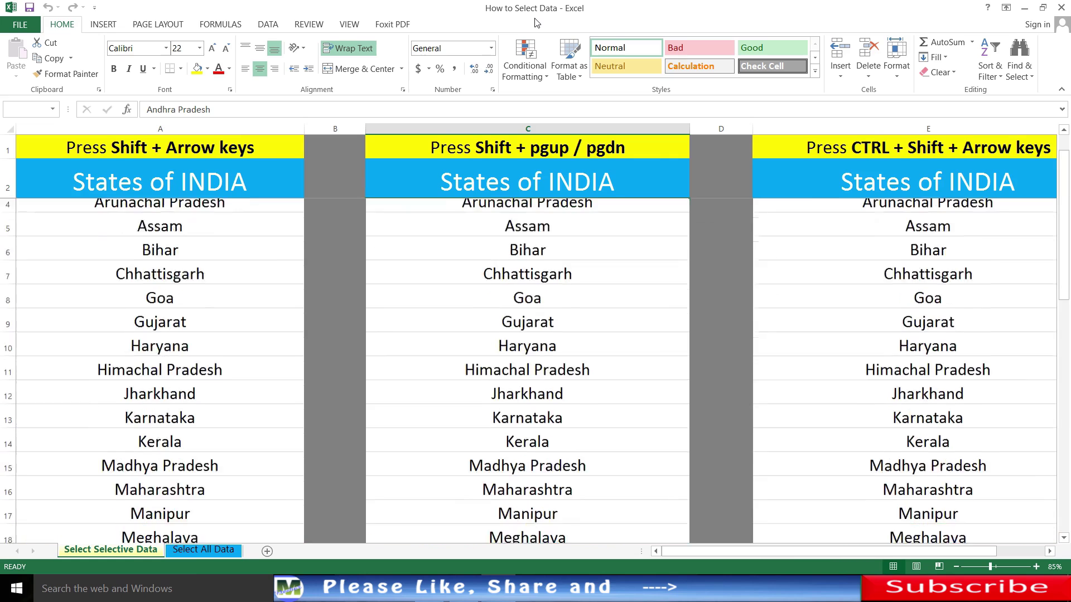
{"action": "key", "text": "shift+Page_Down"}
{"action": "key", "text": "shift+Page_Down"}
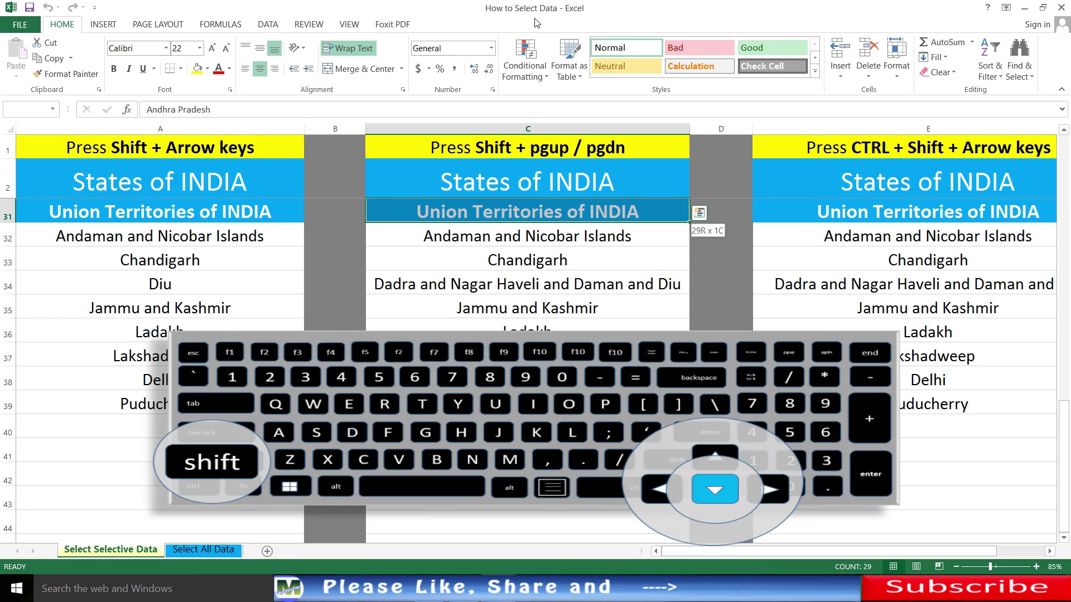
Step: Extend the column C selection row by row through the union territories to Puducherry, covering C3:C39
{"action": "key", "text": "shift+Down"}
{"action": "key", "text": "shift+Down"}
{"action": "key", "text": "shift+Down"}
{"action": "key", "text": "shift+Down"}
{"action": "key", "text": "shift+Down"}
{"action": "key", "text": "shift+Down"}
{"action": "key", "text": "shift+Down"}
{"action": "key", "text": "shift+Down"}
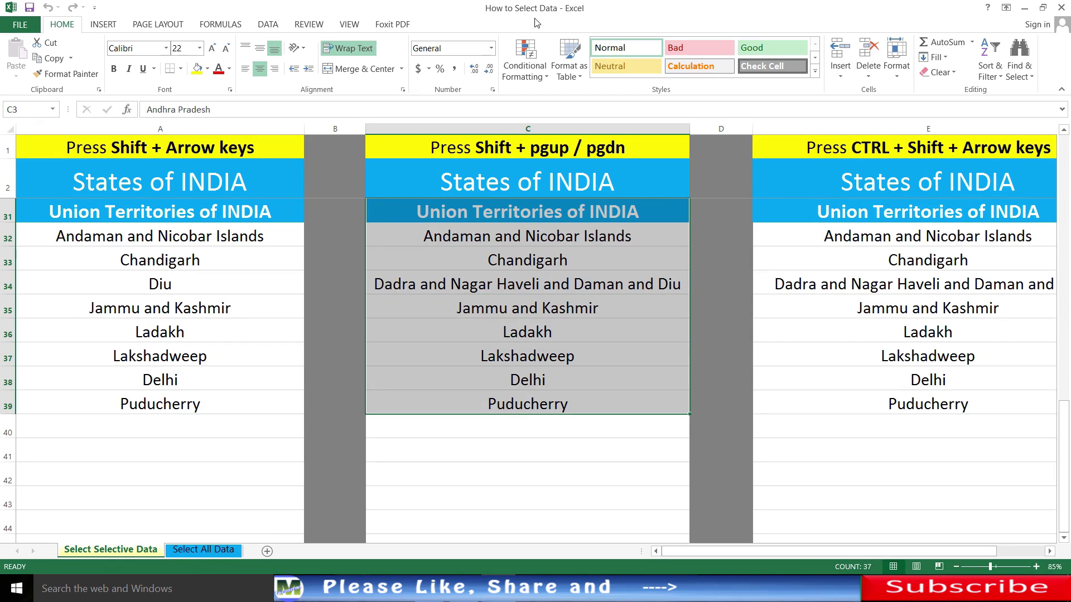
Step: Clear the column C selection and make E3, Andhra Pradesh in the third list, the active cell
{"action": "key", "text": "Up"}
{"action": "key", "text": "Up"}
{"action": "key", "text": "Down"}
{"action": "key", "text": "Down"}
{"action": "key", "text": "Down"}
{"action": "key", "text": "Up"}
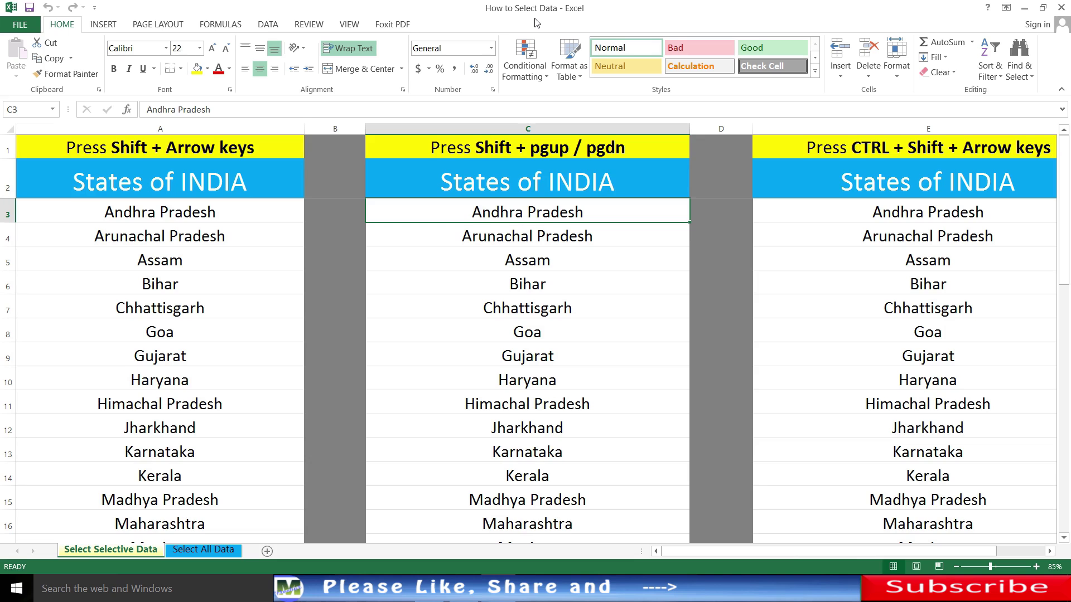
{"action": "key", "text": "Right"}
{"action": "key", "text": "Right"}
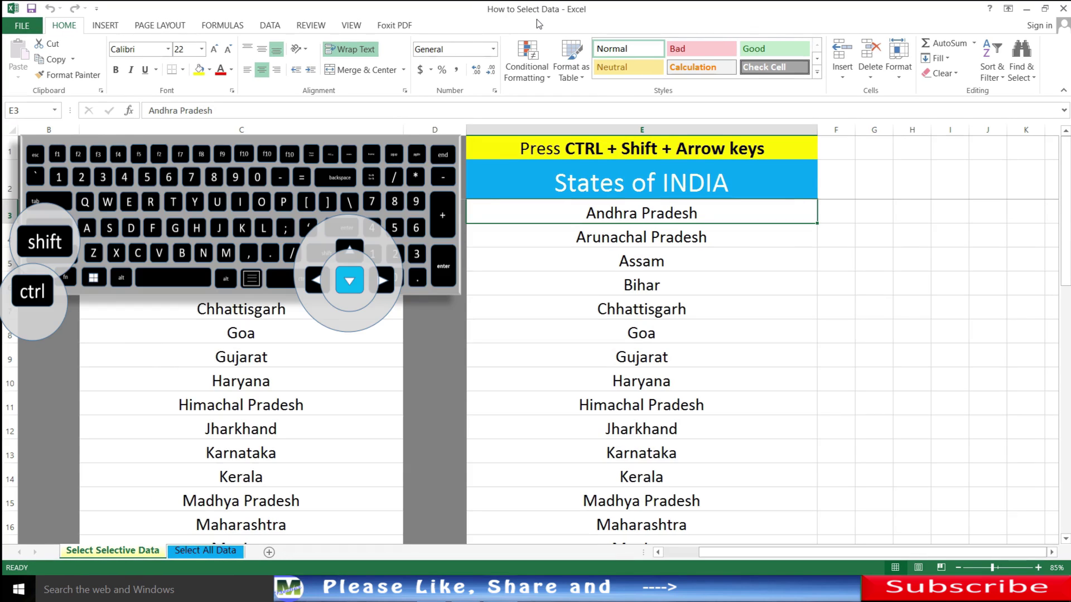
Step: Copy the whole list E3:E39 and paste a duplicate below it starting at E41, leaving row 40 blank
{"action": "key", "text": "ctrl+shift+Down"}
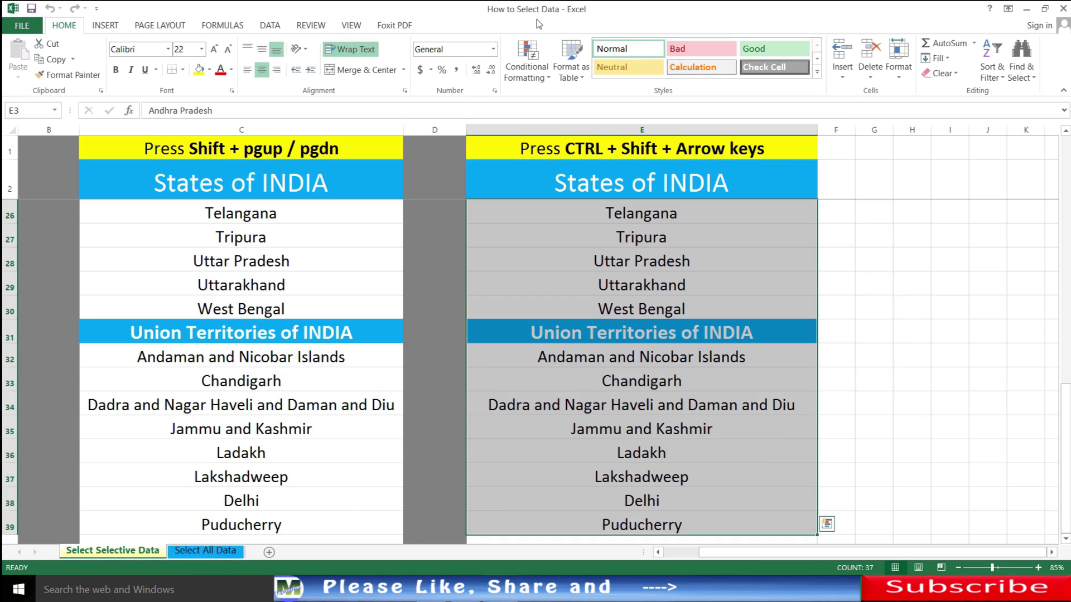
{"action": "key", "text": "ctrl+c"}
{"action": "key", "text": "Down"}
{"action": "key", "text": "Down"}
{"action": "key", "text": "Down"}
{"action": "key", "text": "Down"}
{"action": "key", "text": "Down"}
{"action": "key", "text": "Down"}
{"action": "key", "text": "Down"}
{"action": "key", "text": "Down"}
{"action": "key", "text": "Down"}
{"action": "key", "text": "Down"}
{"action": "key", "text": "Down"}
{"action": "key", "text": "Down"}
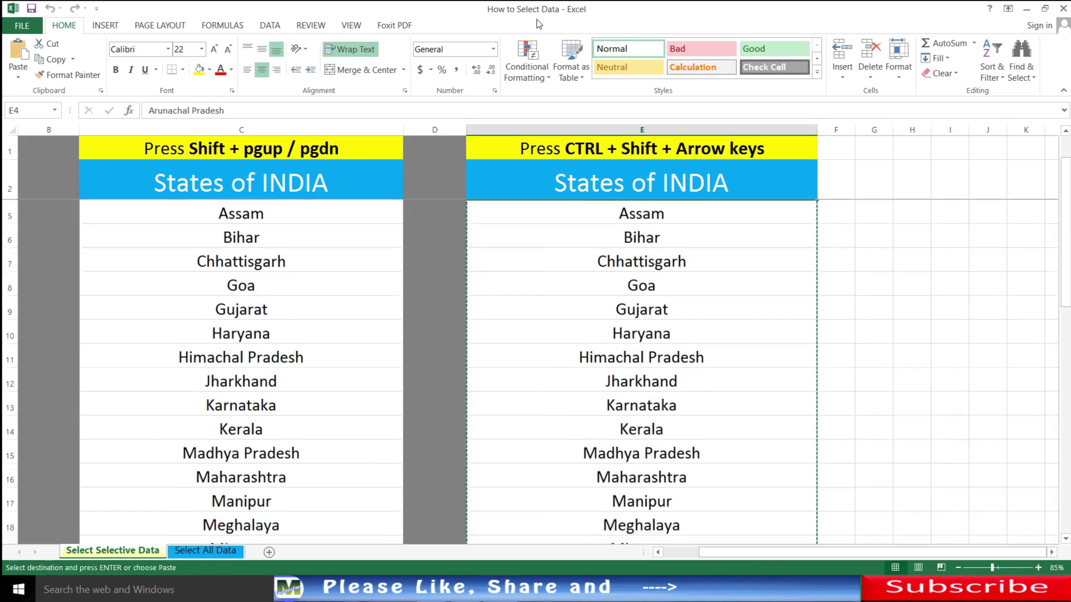
{"action": "key", "text": "Down"}
{"action": "key", "text": "Down"}
{"action": "key", "text": "Down"}
{"action": "key", "text": "Down"}
{"action": "key", "text": "Down"}
{"action": "key", "text": "Down"}
{"action": "key", "text": "Down"}
{"action": "key", "text": "Down"}
{"action": "key", "text": "Down"}
{"action": "key", "text": "Down"}
{"action": "key", "text": "Down"}
{"action": "key", "text": "Down"}
{"action": "key", "text": "Down"}
{"action": "key", "text": "Down"}
{"action": "key", "text": "Down"}
{"action": "key", "text": "Down"}
{"action": "key", "text": "Down"}
{"action": "key", "text": "Down"}
{"action": "key", "text": "Down"}
{"action": "key", "text": "Down"}
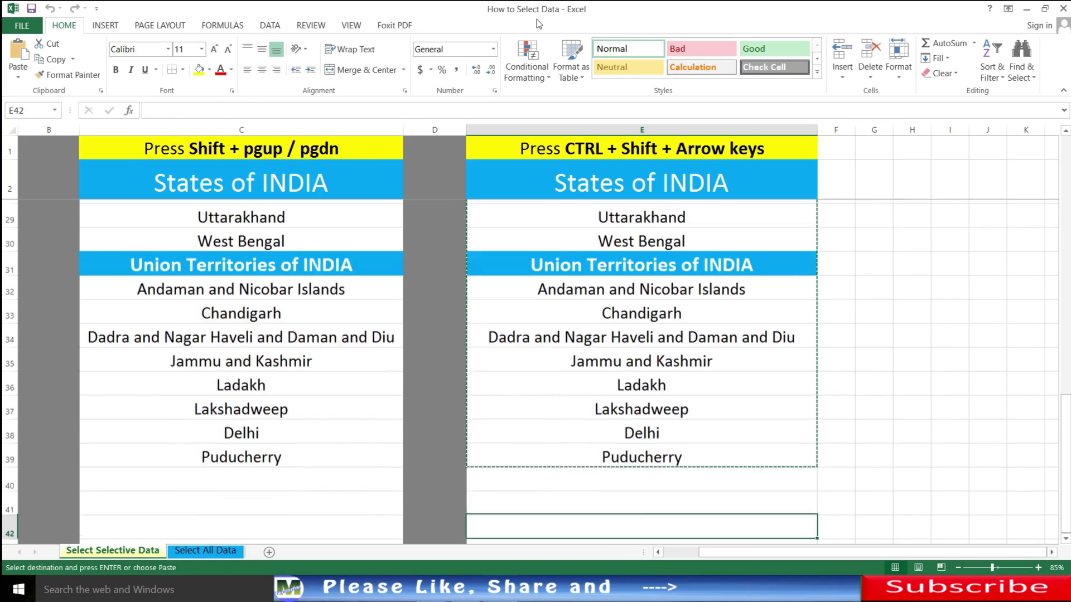
{"action": "key", "text": "ctrl+v"}
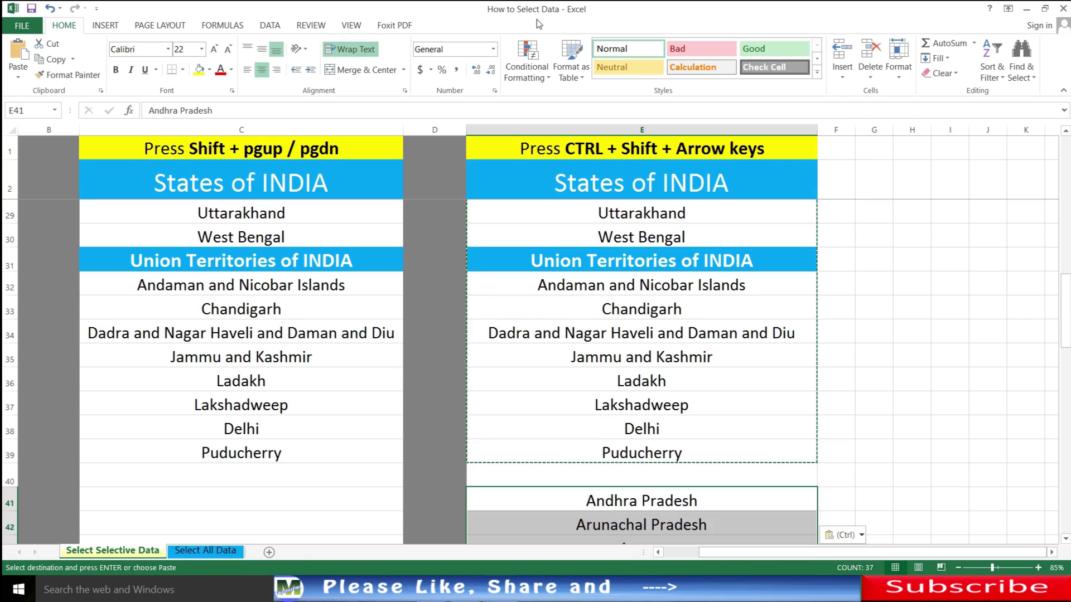
{"action": "key", "text": "Escape"}
Step: Move through column E around blank row 40 to examine the gap between the original list and the pasted copy
{"action": "key", "text": "Up"}
{"action": "key", "text": "Up"}
{"action": "key", "text": "Up"}
{"action": "key", "text": "Up"}
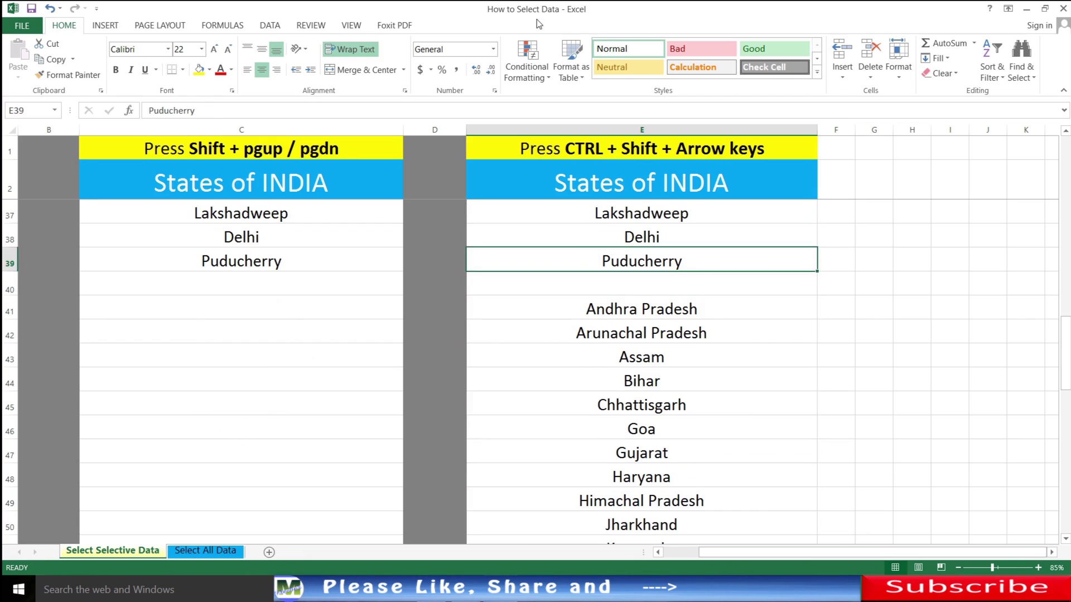
{"action": "key", "text": "Down"}
{"action": "key", "text": "Down"}
{"action": "key", "text": "Down"}
{"action": "key", "text": "Down"}
{"action": "key", "text": "Down"}
{"action": "key", "text": "Down"}
{"action": "key", "text": "Down"}
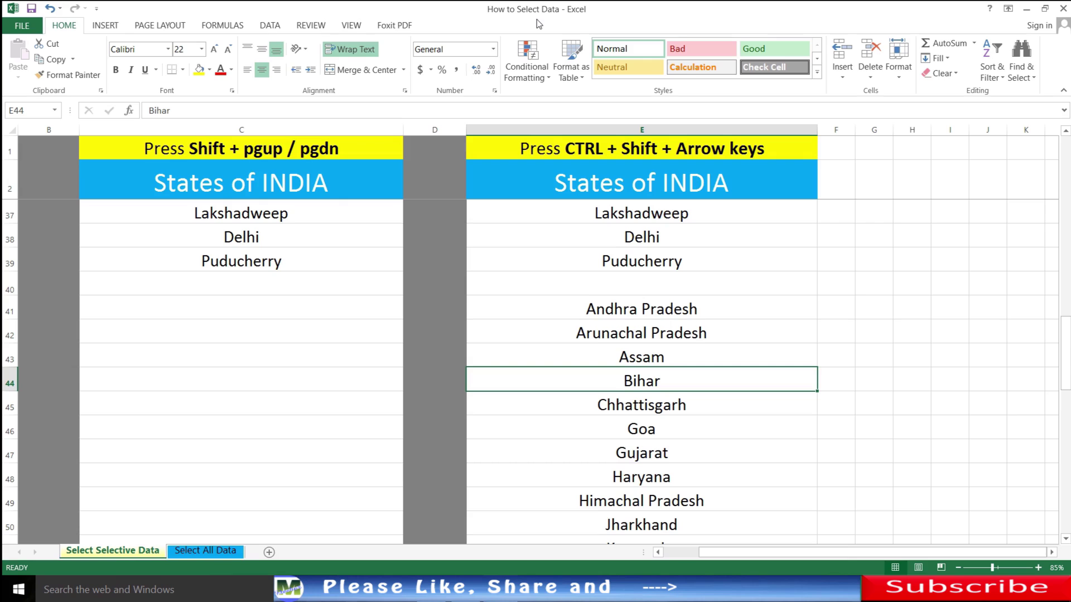
{"action": "key", "text": "Up"}
{"action": "key", "text": "Up"}
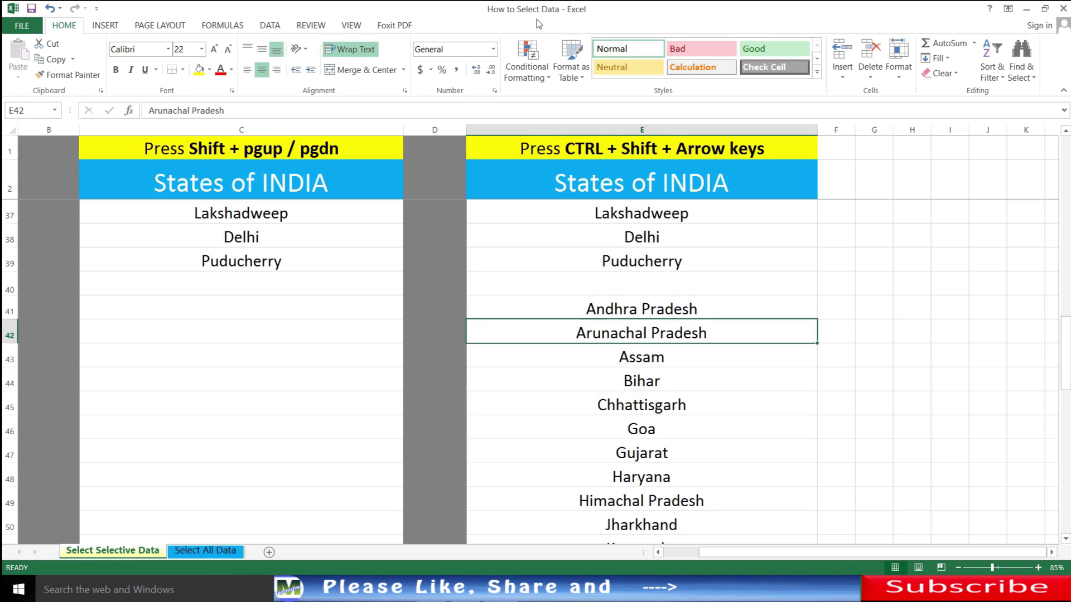
Step: Return the active cell to E3, the first state of the original list in column E
{"action": "key", "text": "Up"}
{"action": "key", "text": "ctrl+Up"}
{"action": "key", "text": "Down"}
{"action": "key", "text": "Down"}
{"action": "key", "text": "Down"}
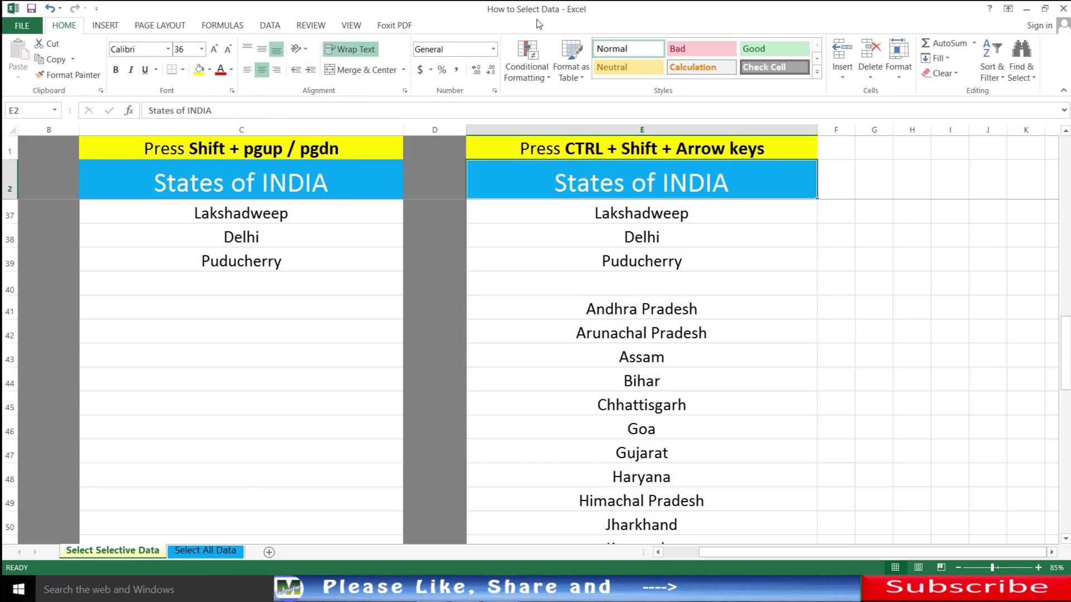
{"action": "key", "text": "Up"}
Step: Select column E from E3 down to Puducherry in E39 and extend the selection past blank row 40 into the pasted list
{"action": "key", "text": "ctrl+shift+Down"}
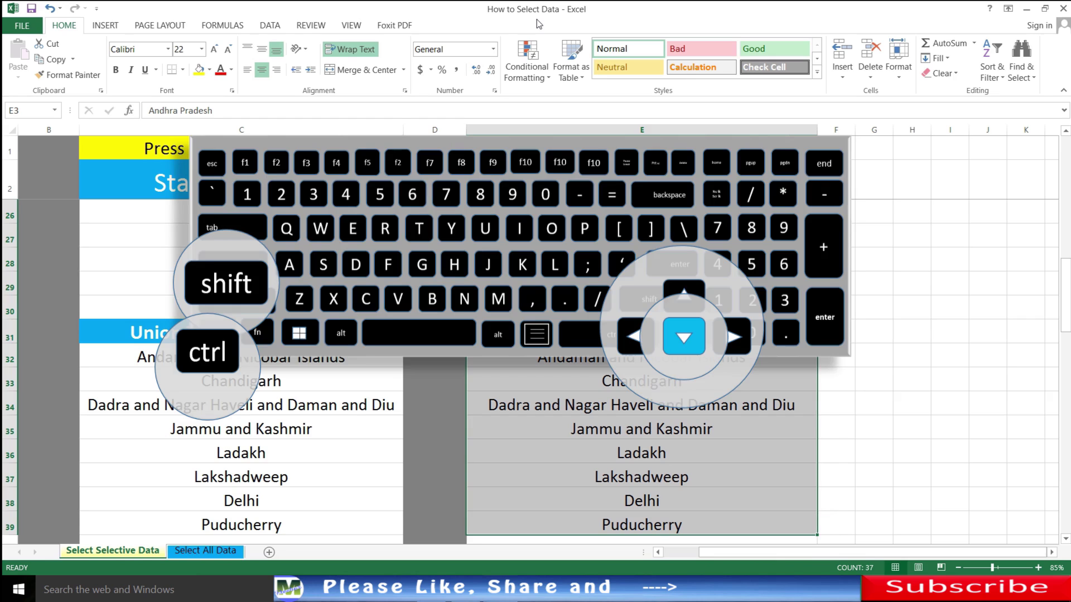
{"action": "key", "text": "ctrl+shift+Down"}
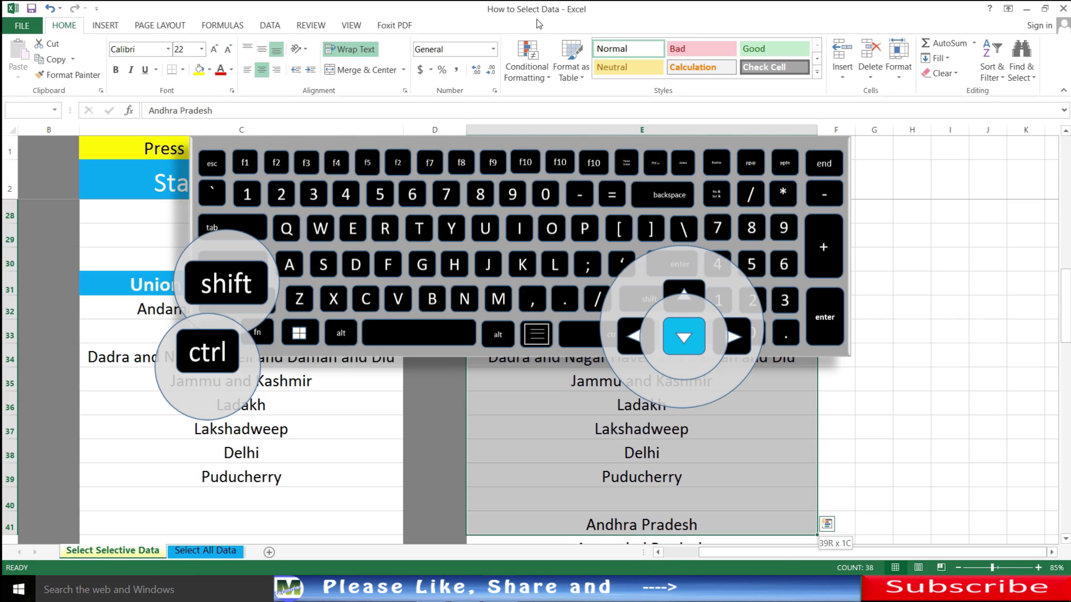
{"action": "key", "text": "ctrl+shift+Down"}
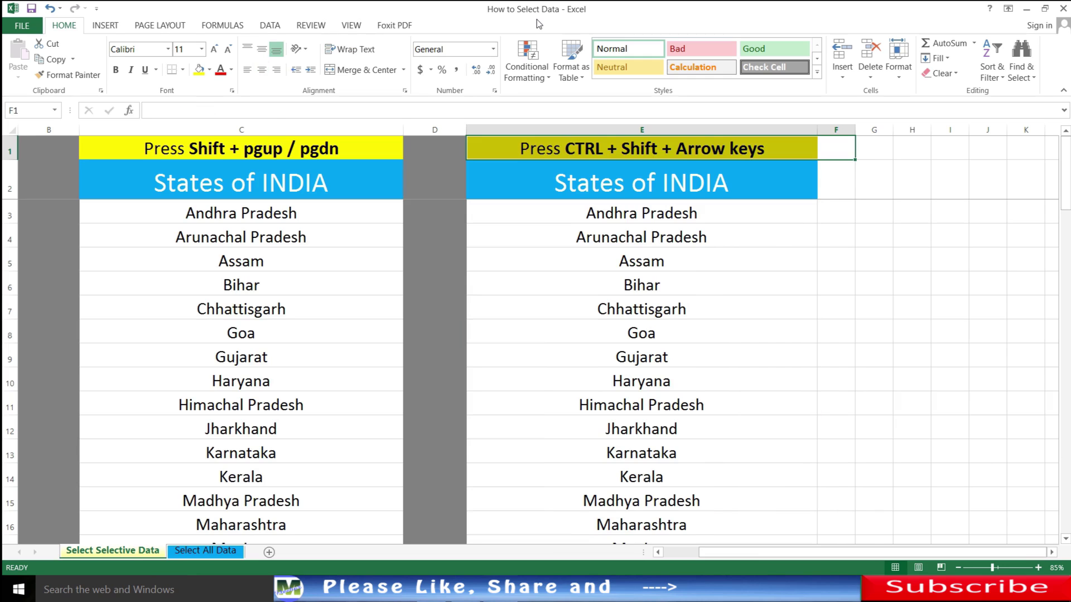
Step: Move the active cell back to A1, the Shift + Arrow keys heading of the first list
{"action": "key", "text": "Left"}
{"action": "key", "text": "Down"}
{"action": "key", "text": "Down"}
{"action": "key", "text": "Left"}
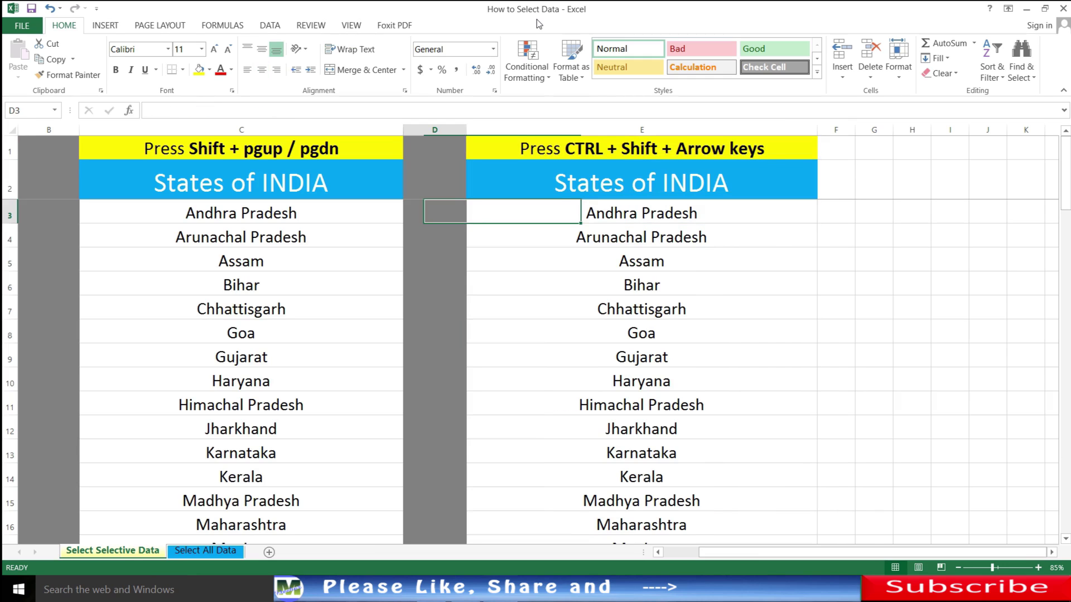
{"action": "key", "text": "Left"}
{"action": "key", "text": "Left"}
{"action": "key", "text": "Up"}
{"action": "key", "text": "Left"}
{"action": "key", "text": "Up"}
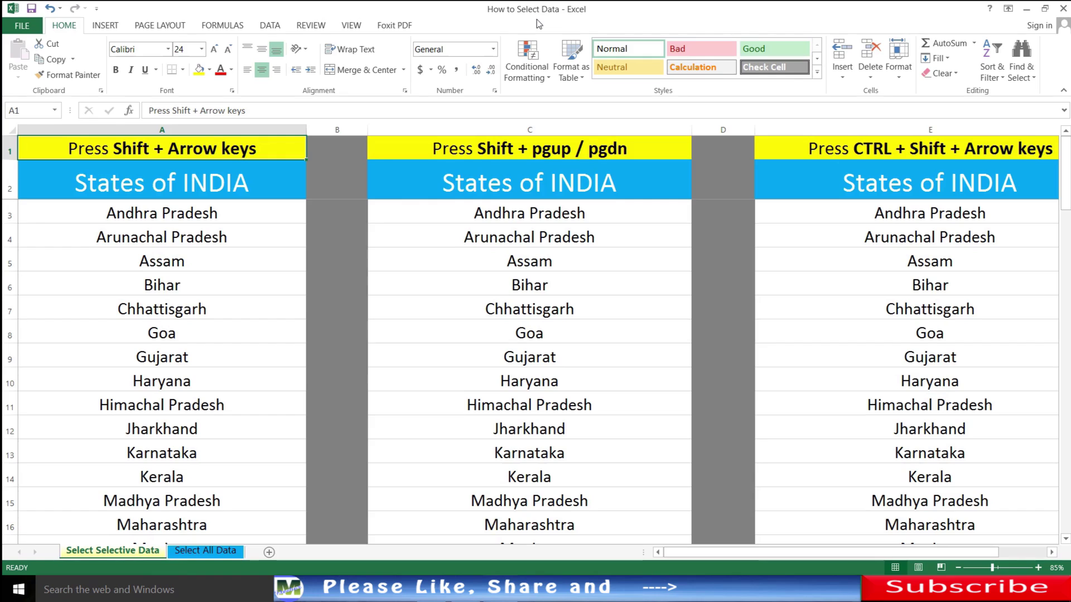
Step: Move across the row 1 headings from A1 to the CTRL + Shift + Arrow keys heading in E1
{"action": "key", "text": "Right"}
{"action": "key", "text": "Right"}
{"action": "key", "text": "Right"}
{"action": "key", "text": "Right"}
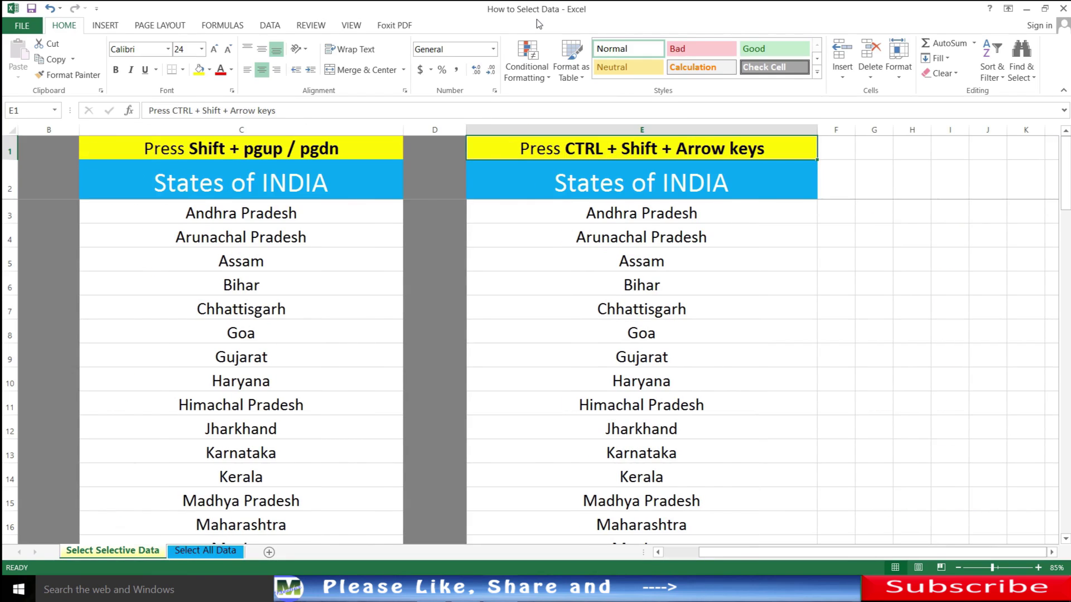
Step: Switch to the Select All Data sheet and move within column J of the number table to cell J8
{"action": "key", "text": "ctrl+Page_Down"}
{"action": "key", "text": "Up"}
{"action": "key", "text": "Left"}
{"action": "key", "text": "Down"}
{"action": "key", "text": "Down"}
{"action": "key", "text": "Down"}
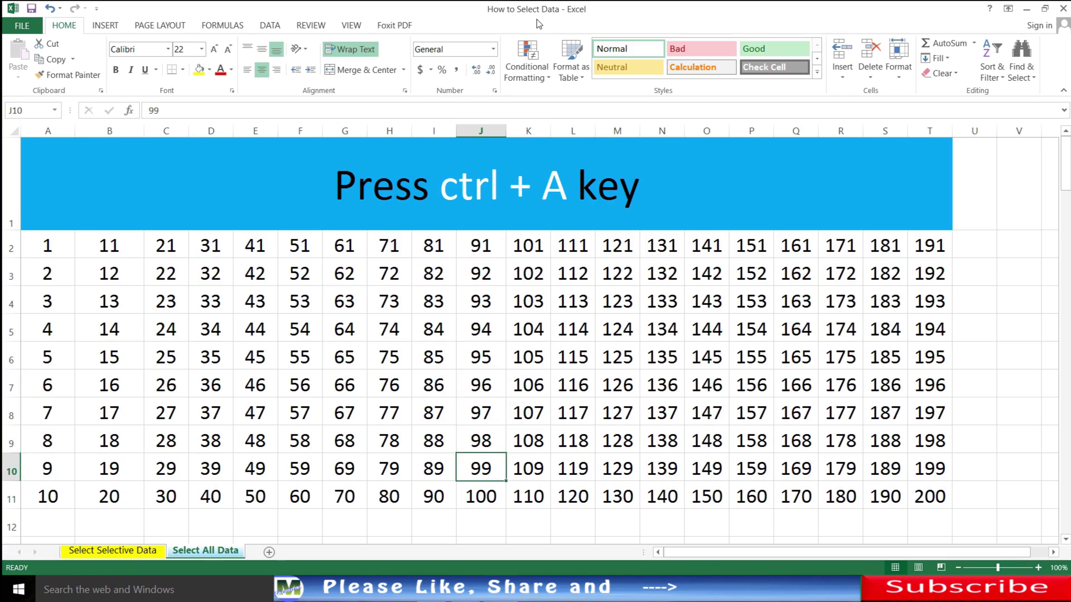
{"action": "key", "text": "Down"}
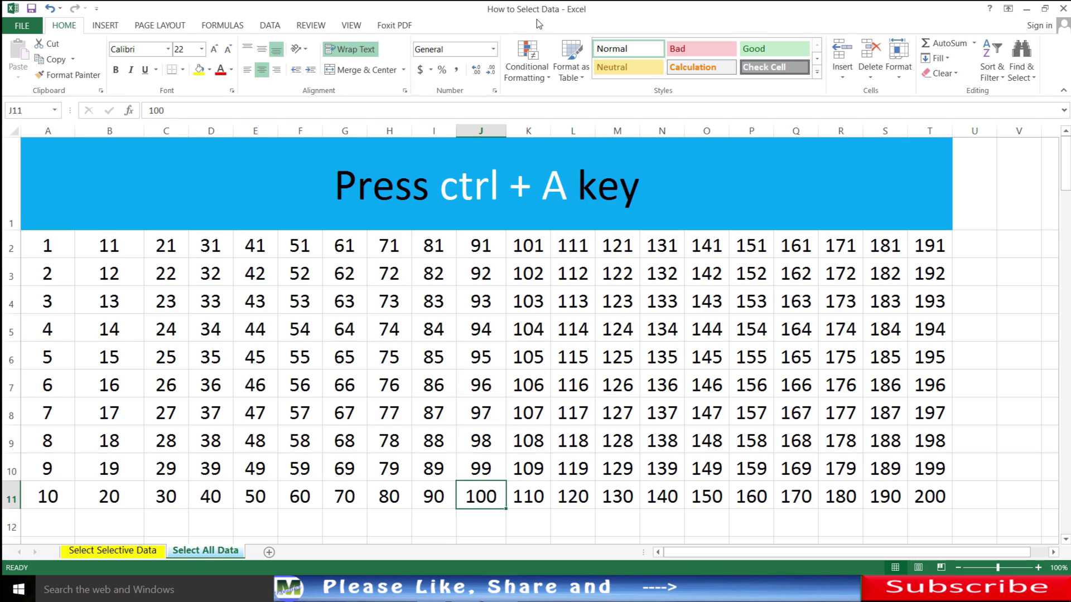
{"action": "key", "text": "Up"}
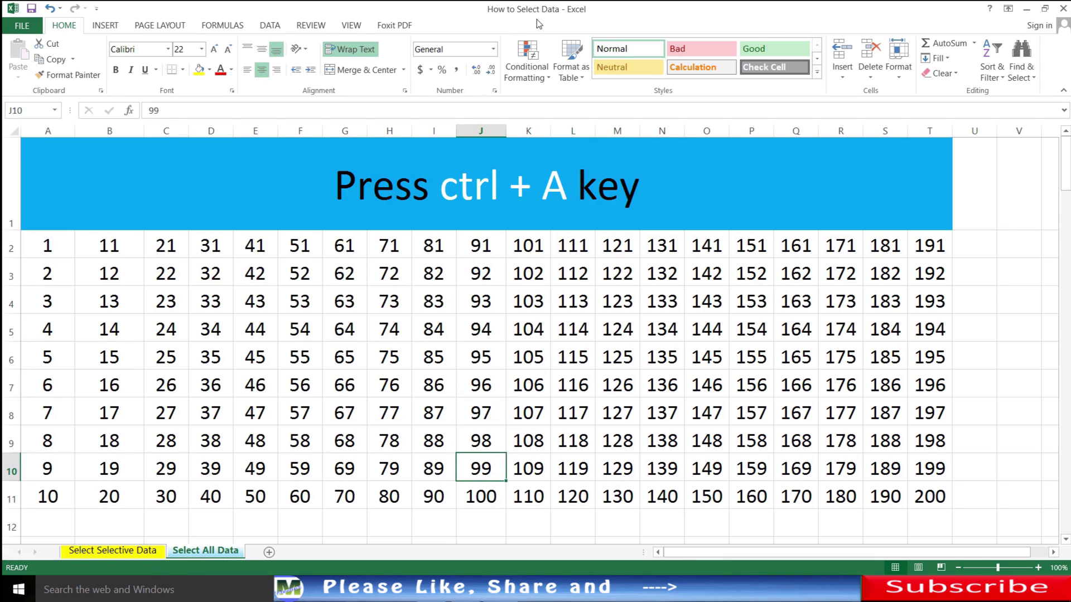
{"action": "key", "text": "Up"}
{"action": "key", "text": "Up"}
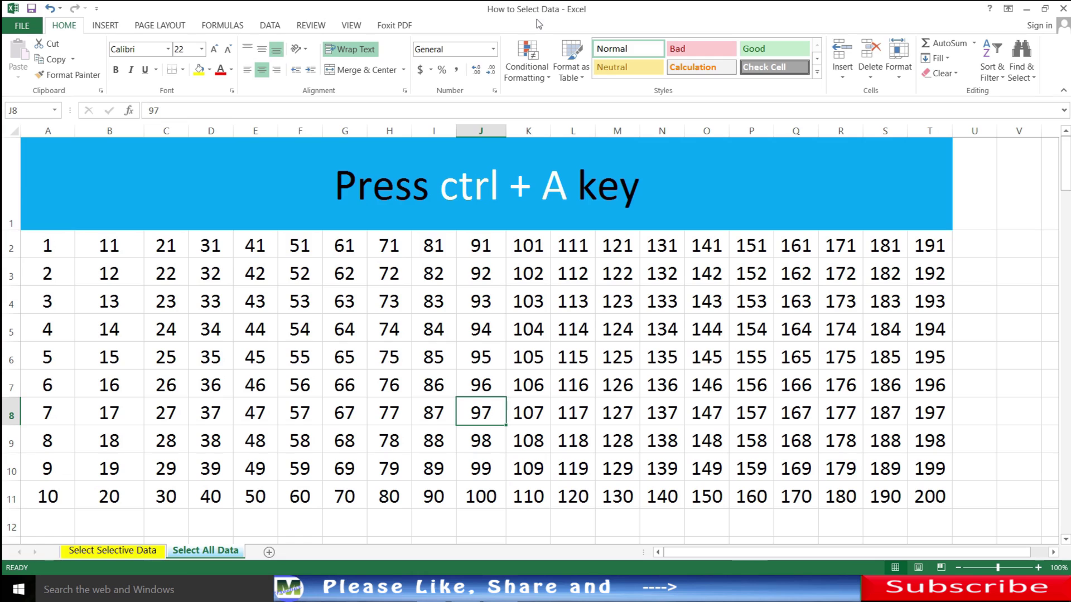
Step: Make blank cell J15 below the number table active and select the entire worksheet from there
{"action": "key", "text": "Down"}
{"action": "key", "text": "Down"}
{"action": "key", "text": "Down"}
{"action": "key", "text": "Down"}
{"action": "key", "text": "Down"}
{"action": "key", "text": "Down"}
{"action": "key", "text": "Down"}
{"action": "key", "text": "Down"}
{"action": "key", "text": "Down"}
{"action": "key", "text": "Down"}
{"action": "key", "text": "Down"}
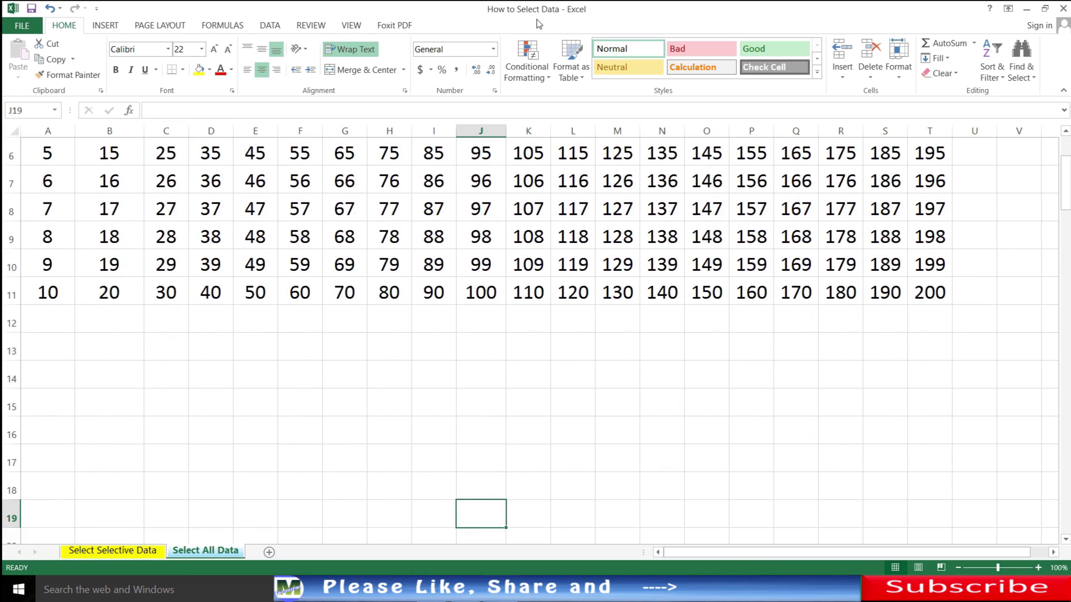
{"action": "key", "text": "Up"}
{"action": "key", "text": "Up"}
{"action": "key", "text": "Up"}
{"action": "key", "text": "Up"}
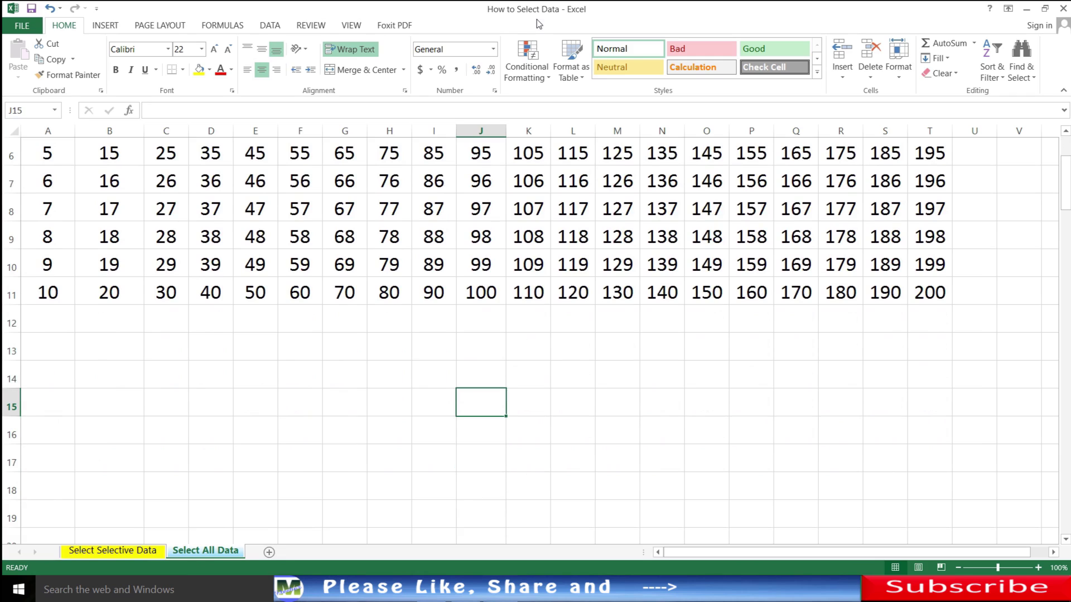
{"action": "key", "text": "ctrl+a"}
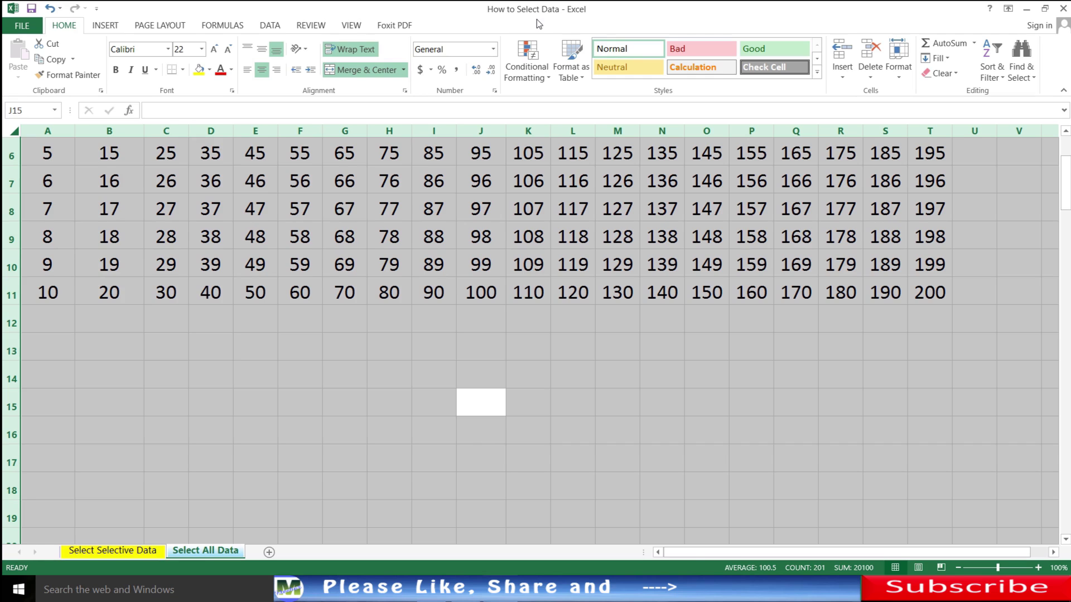
Step: From cell J5 inside the table, select the data block A1:T11 and extend the selection to the entire worksheet
{"action": "key", "text": "Up"}
{"action": "key", "text": "Up"}
{"action": "key", "text": "Up"}
{"action": "key", "text": "Up"}
{"action": "key", "text": "Up"}
{"action": "key", "text": "Up"}
{"action": "key", "text": "Up"}
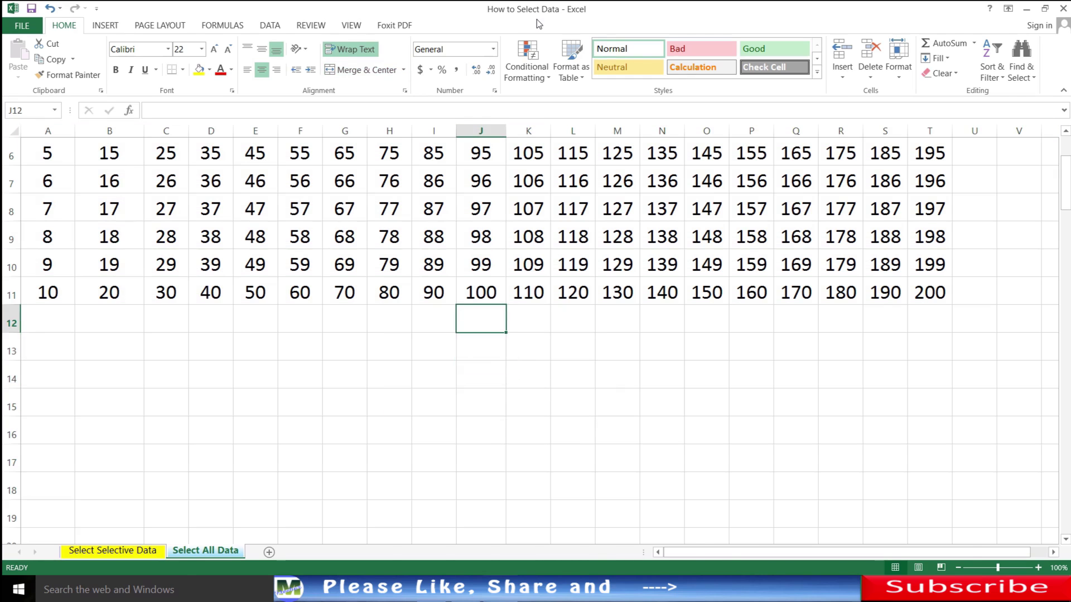
{"action": "key", "text": "Up"}
{"action": "key", "text": "Up"}
{"action": "key", "text": "Up"}
{"action": "key", "text": "Up"}
{"action": "key", "text": "Up"}
{"action": "key", "text": "Up"}
{"action": "key", "text": "Down"}
{"action": "key", "text": "Down"}
{"action": "key", "text": "Down"}
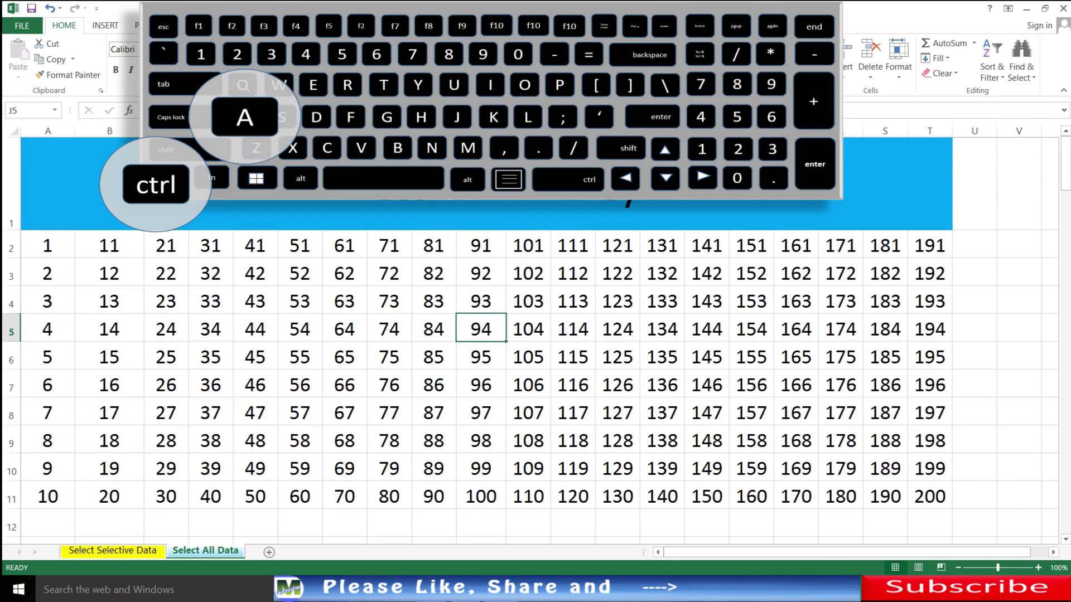
{"action": "key", "text": "ctrl+a"}
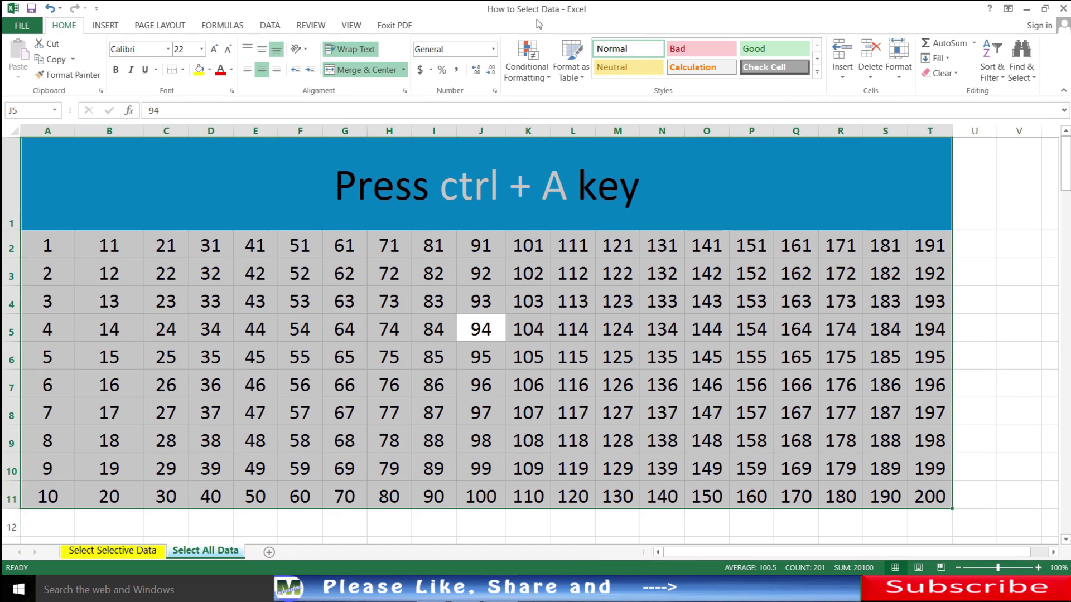
{"action": "key", "text": "ctrl+a"}
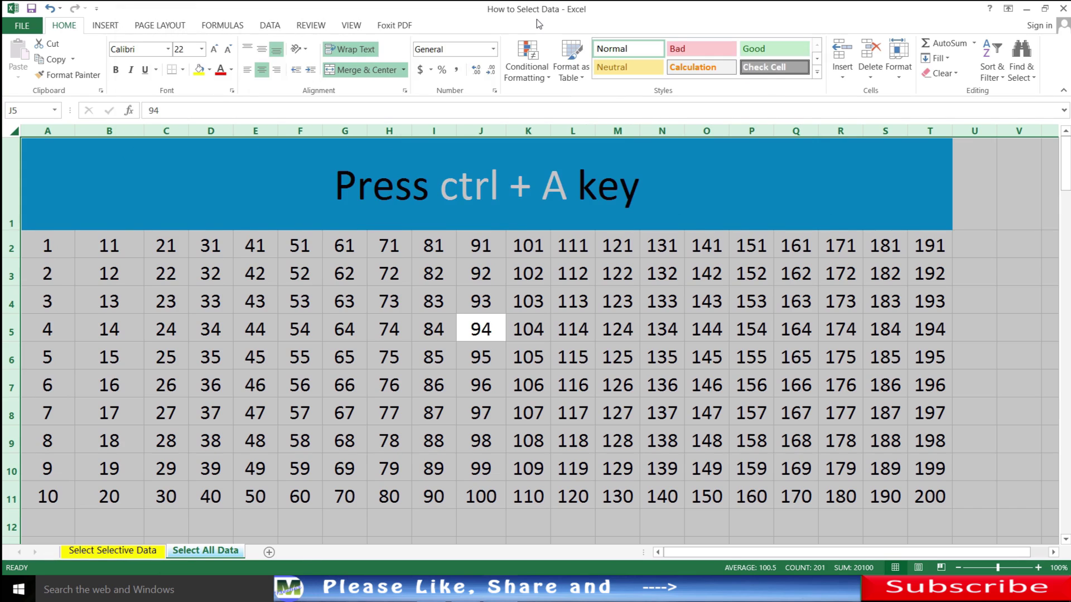
Step: Clear the worksheet selection by moving to the merged heading in A1, and return to the Select Selective Data sheet
{"action": "key", "text": "Up"}
{"action": "key", "text": "Up"}
{"action": "key", "text": "Up"}
{"action": "key", "text": "Up"}
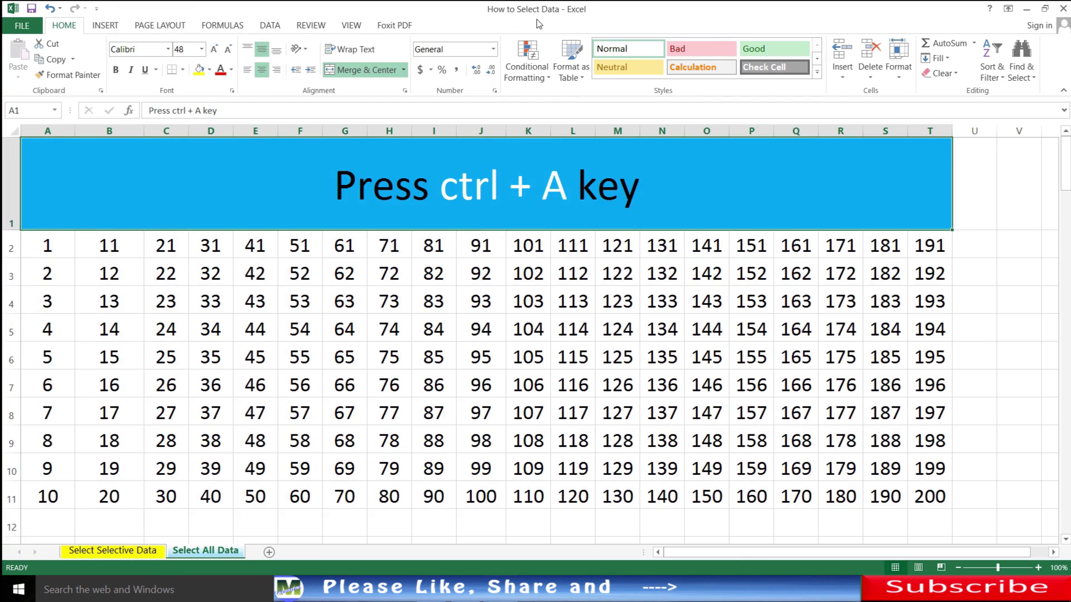
{"action": "key", "text": "ctrl+Page_Up"}
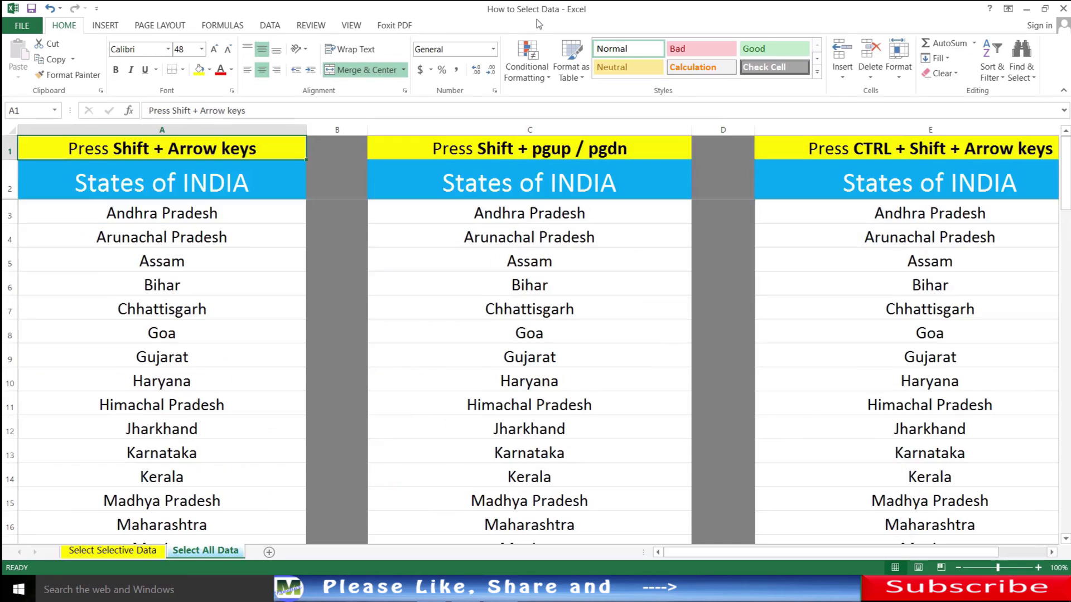